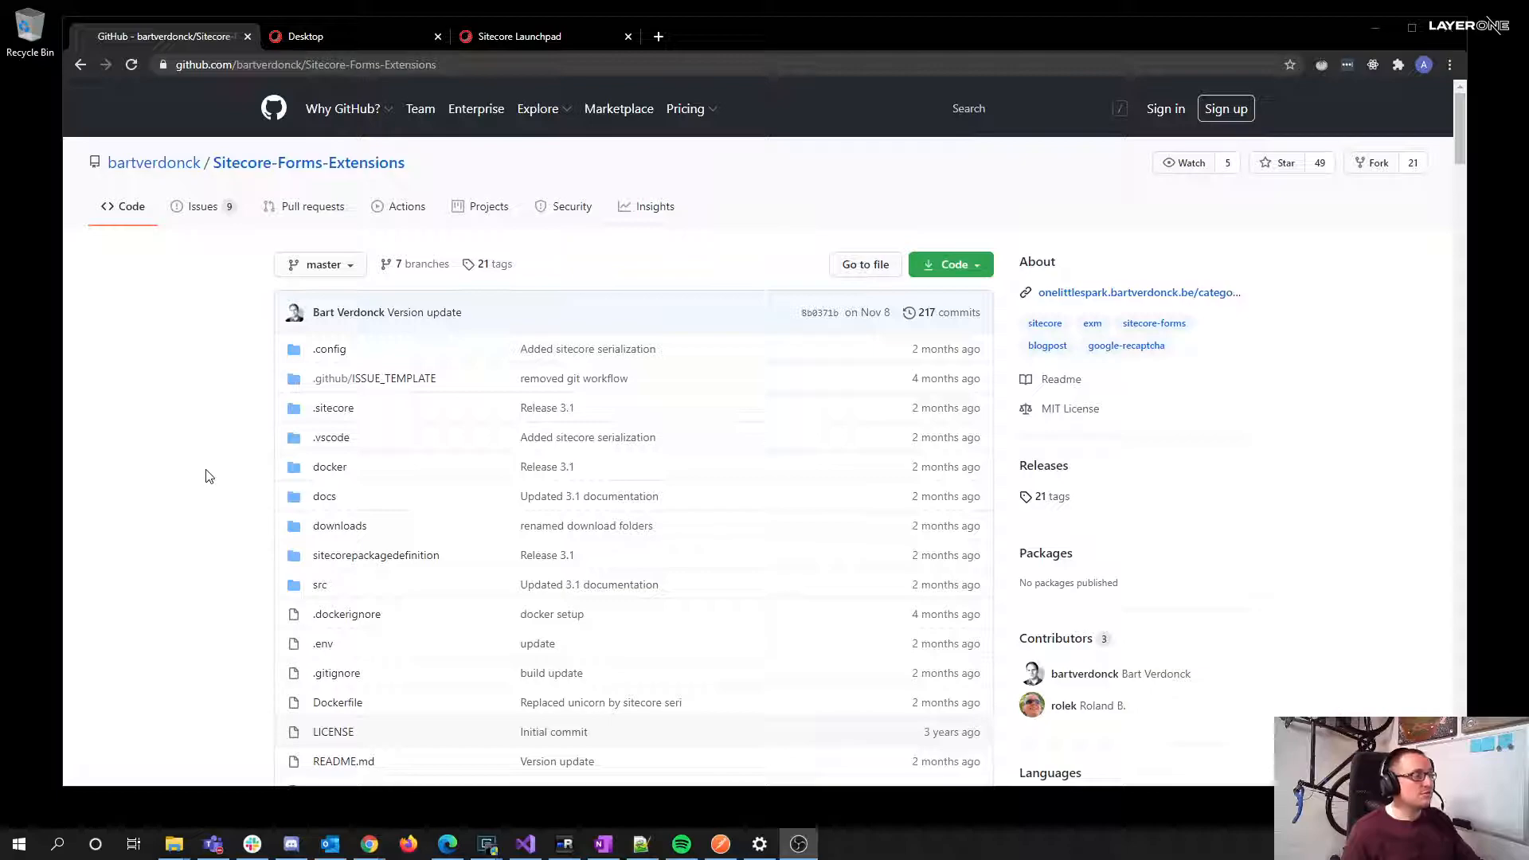
- Open the Sitecore 9.3 - Sitecore 10 install packages folder of the Sitecore-Forms-Extensions repository
scroll(217, 392, "down", 10)
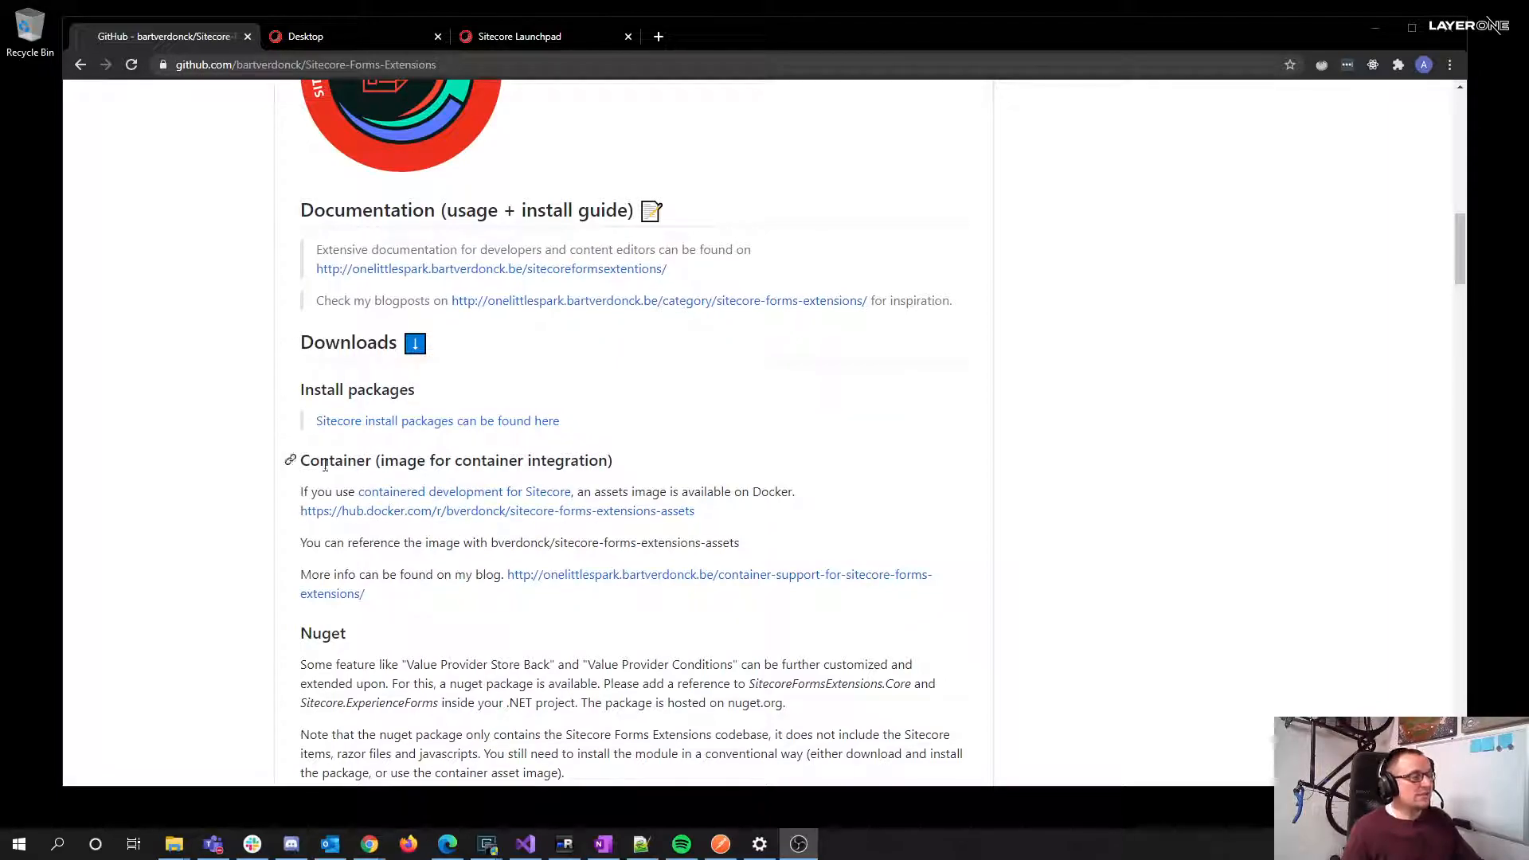
left_click(500, 422)
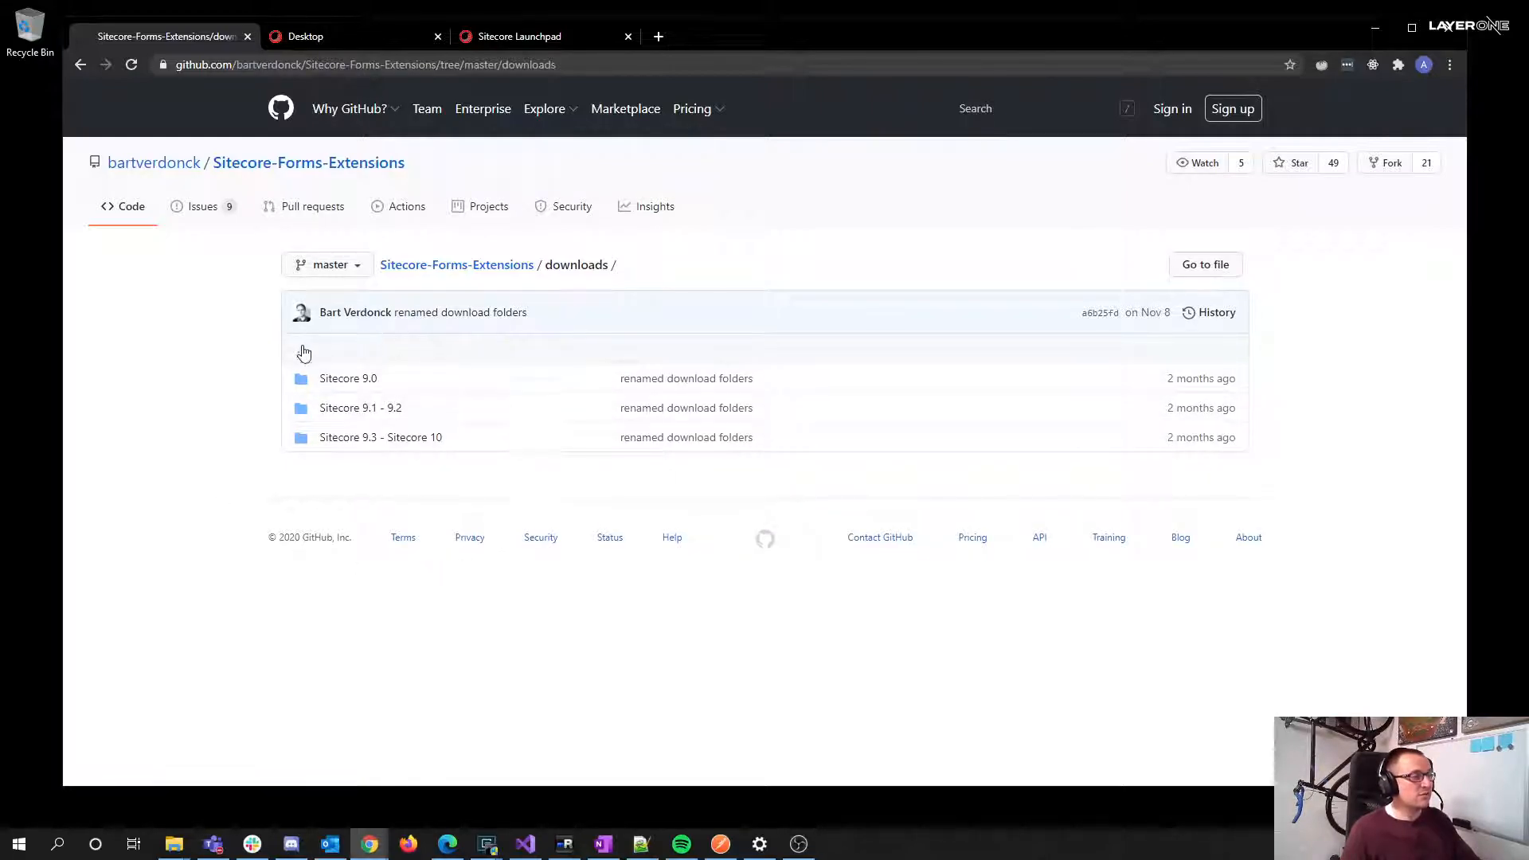
left_click(379, 441)
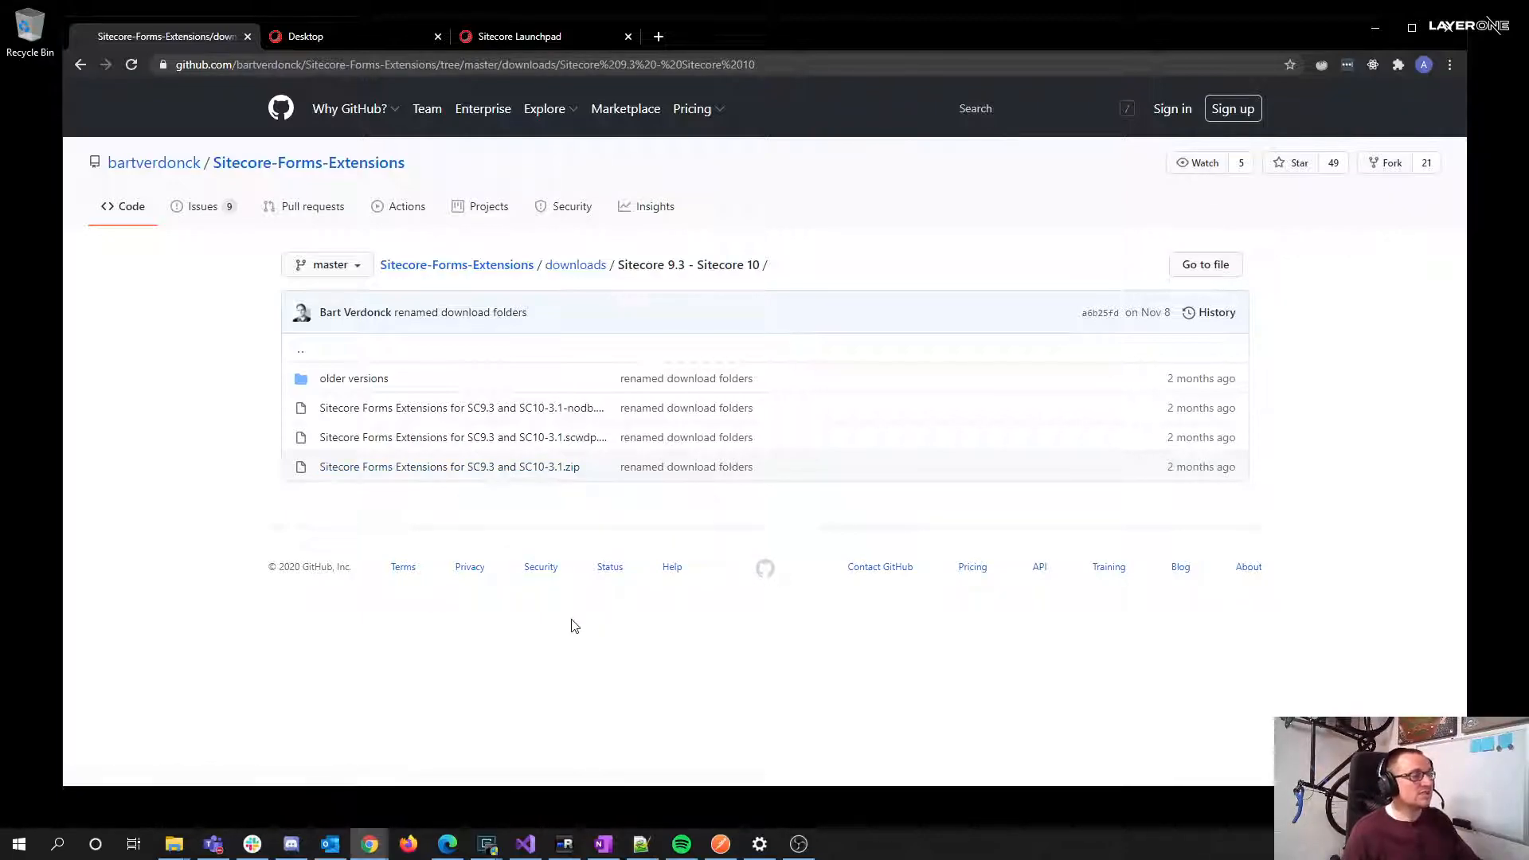
- Open the Installation Wizard from the development tools on the Sitecore desktop and reposition its window
left_click(374, 45)
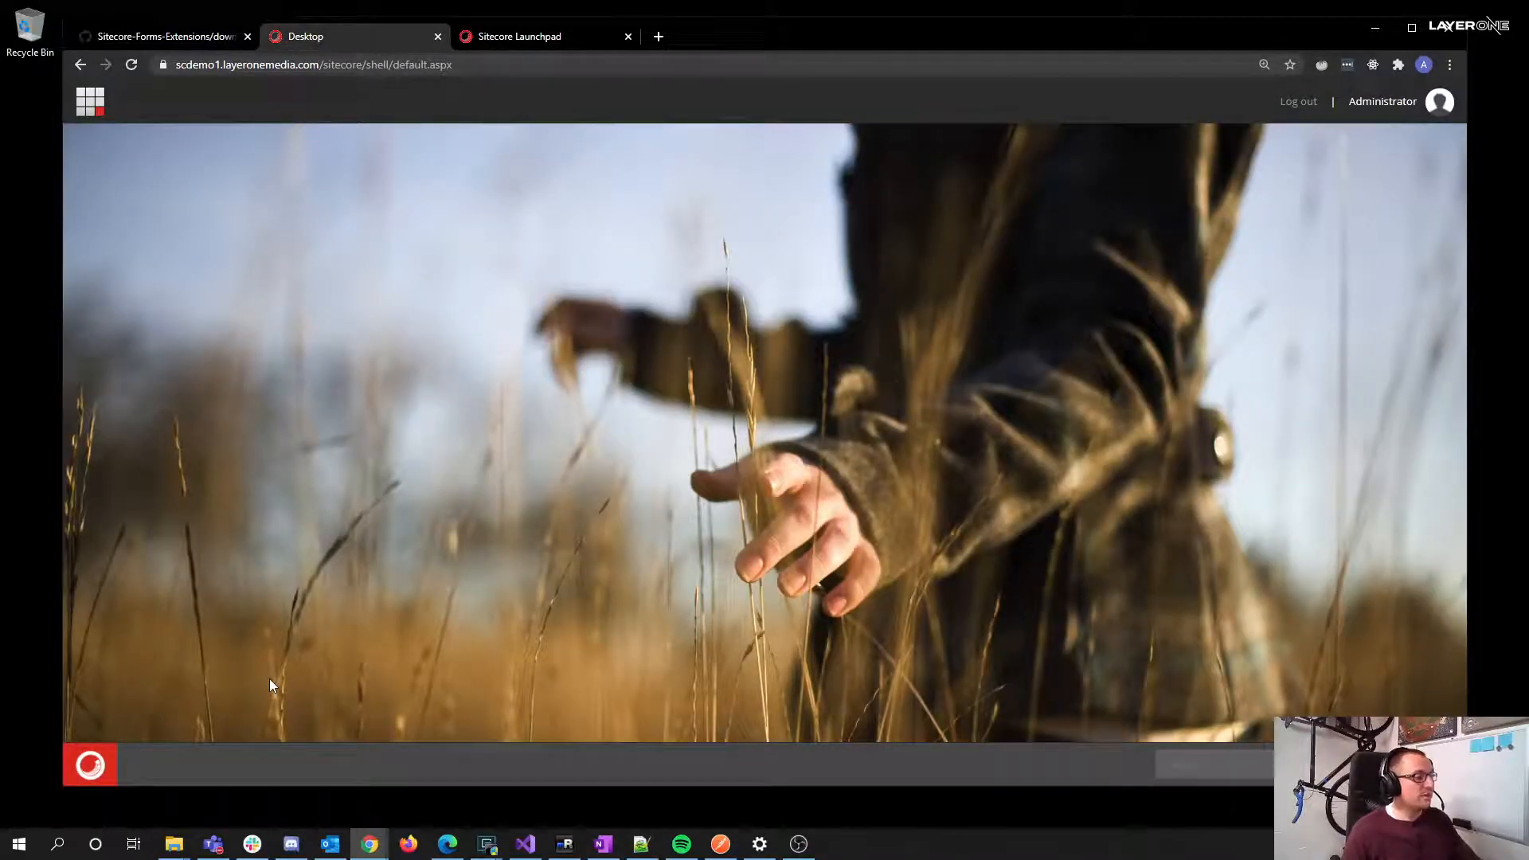
left_click(84, 766)
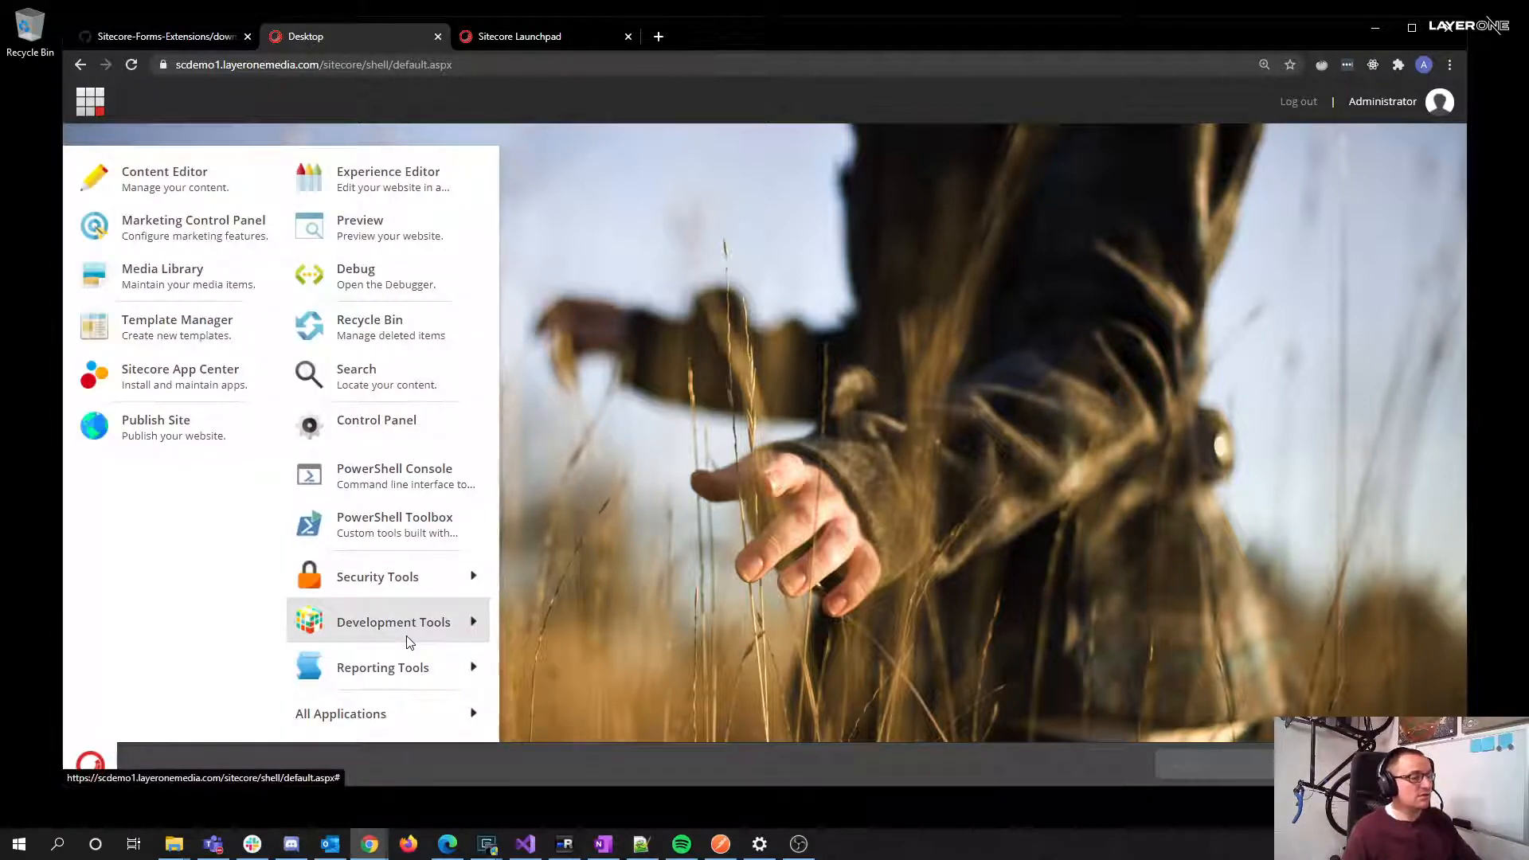
mouse_move(410, 642)
left_click(550, 661)
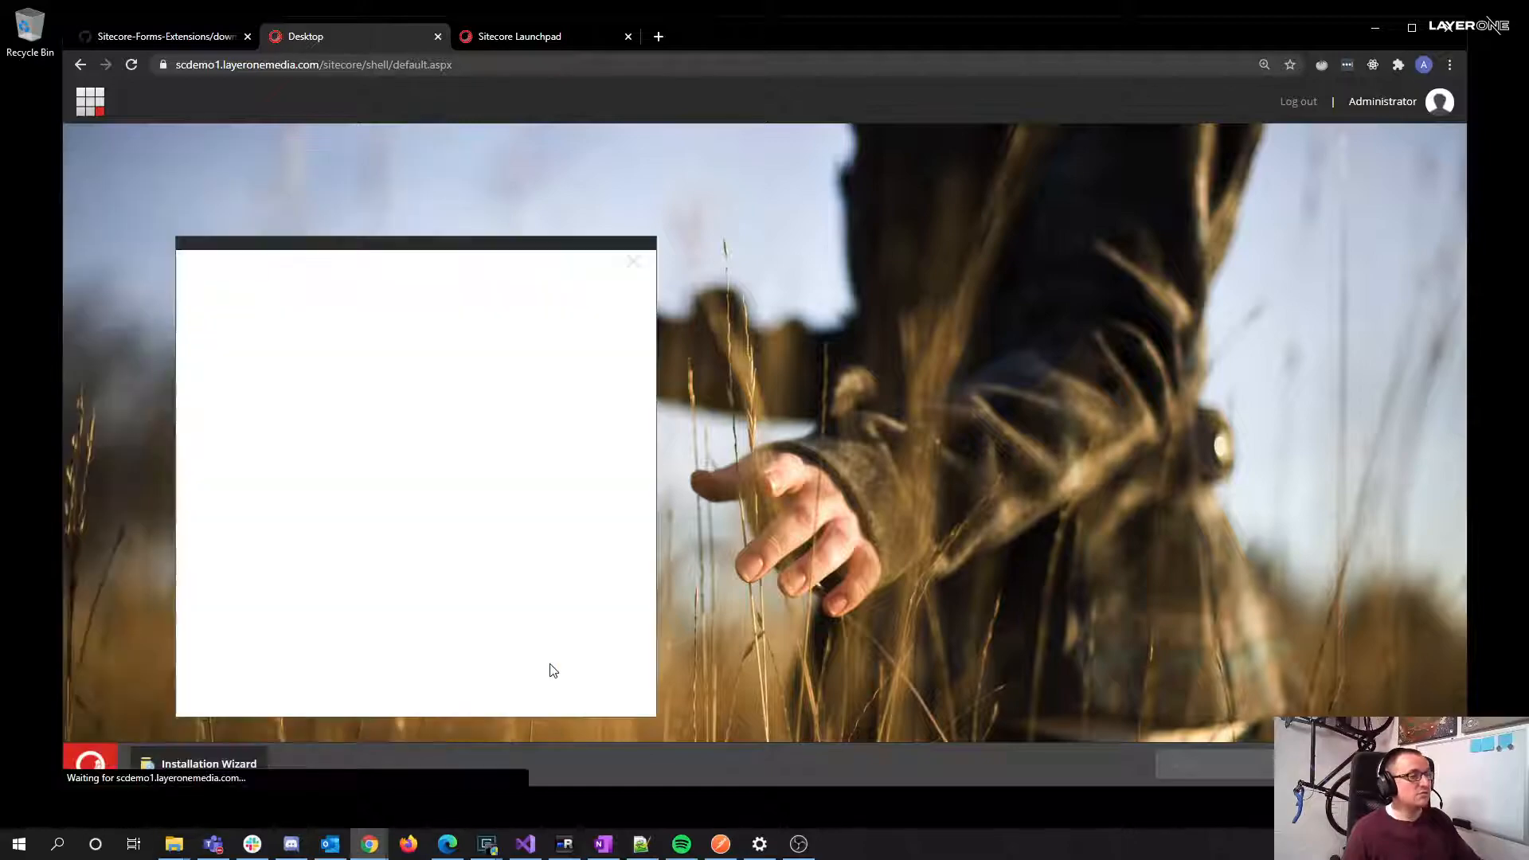
left_click_drag(357, 274, 569, 223)
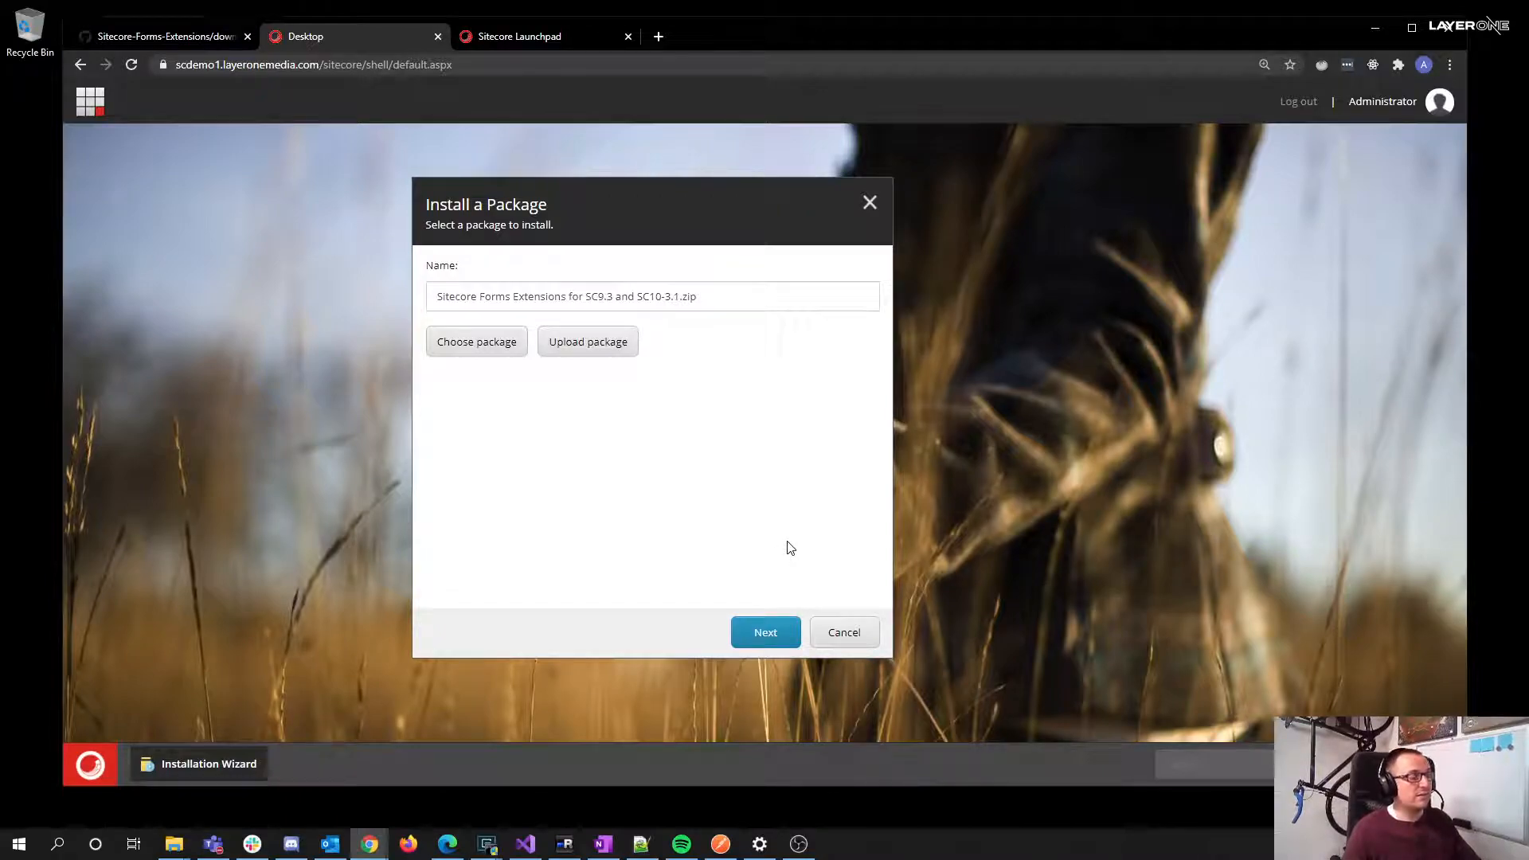
- Open the Contact Us Test Form for editing from the Forms application on the Sitecore Launchpad
left_click(525, 44)
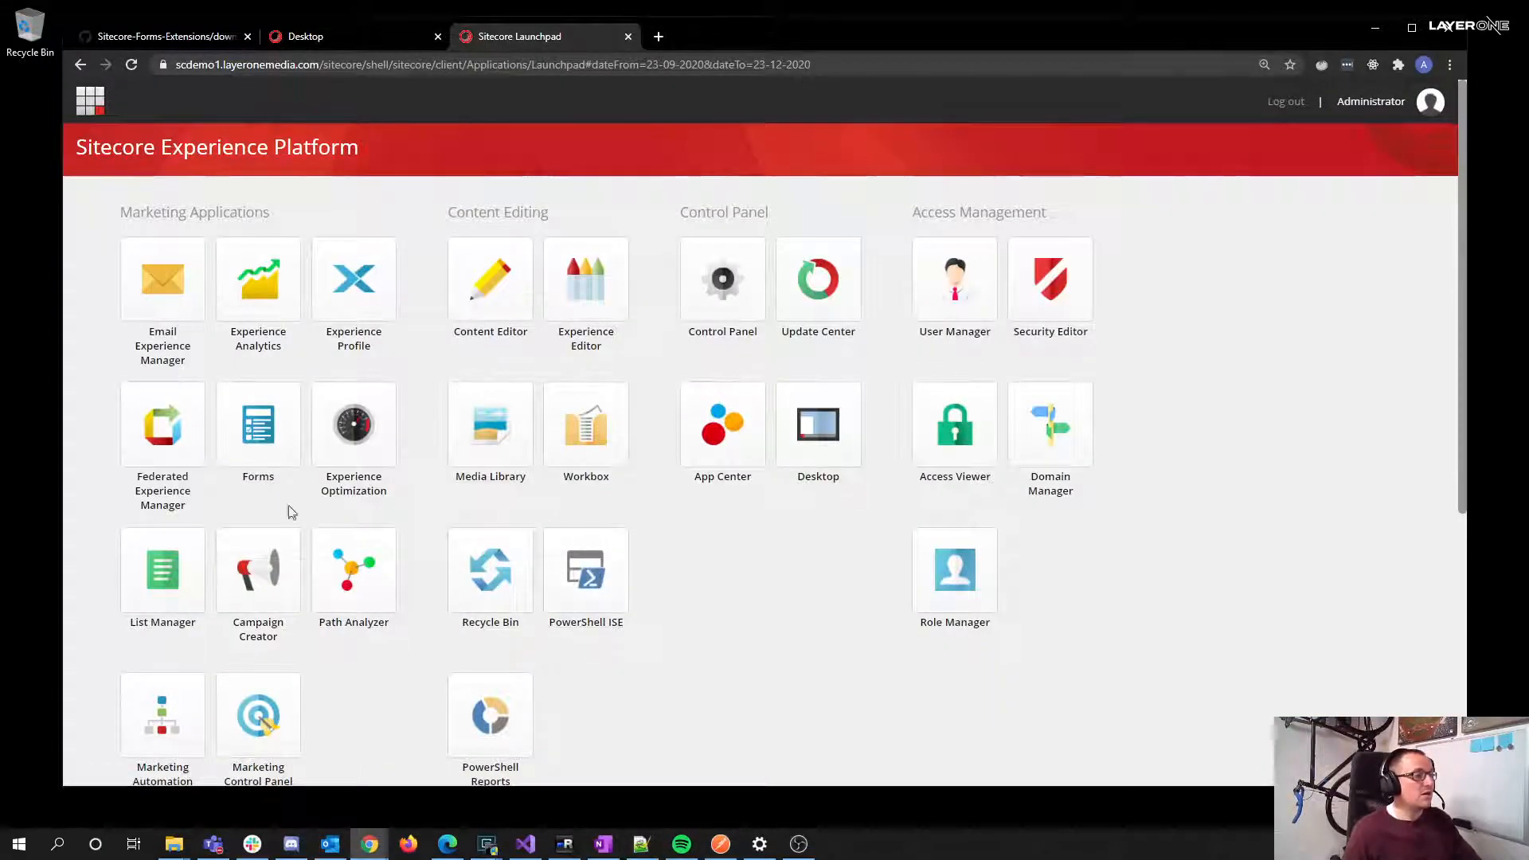
left_click(253, 443)
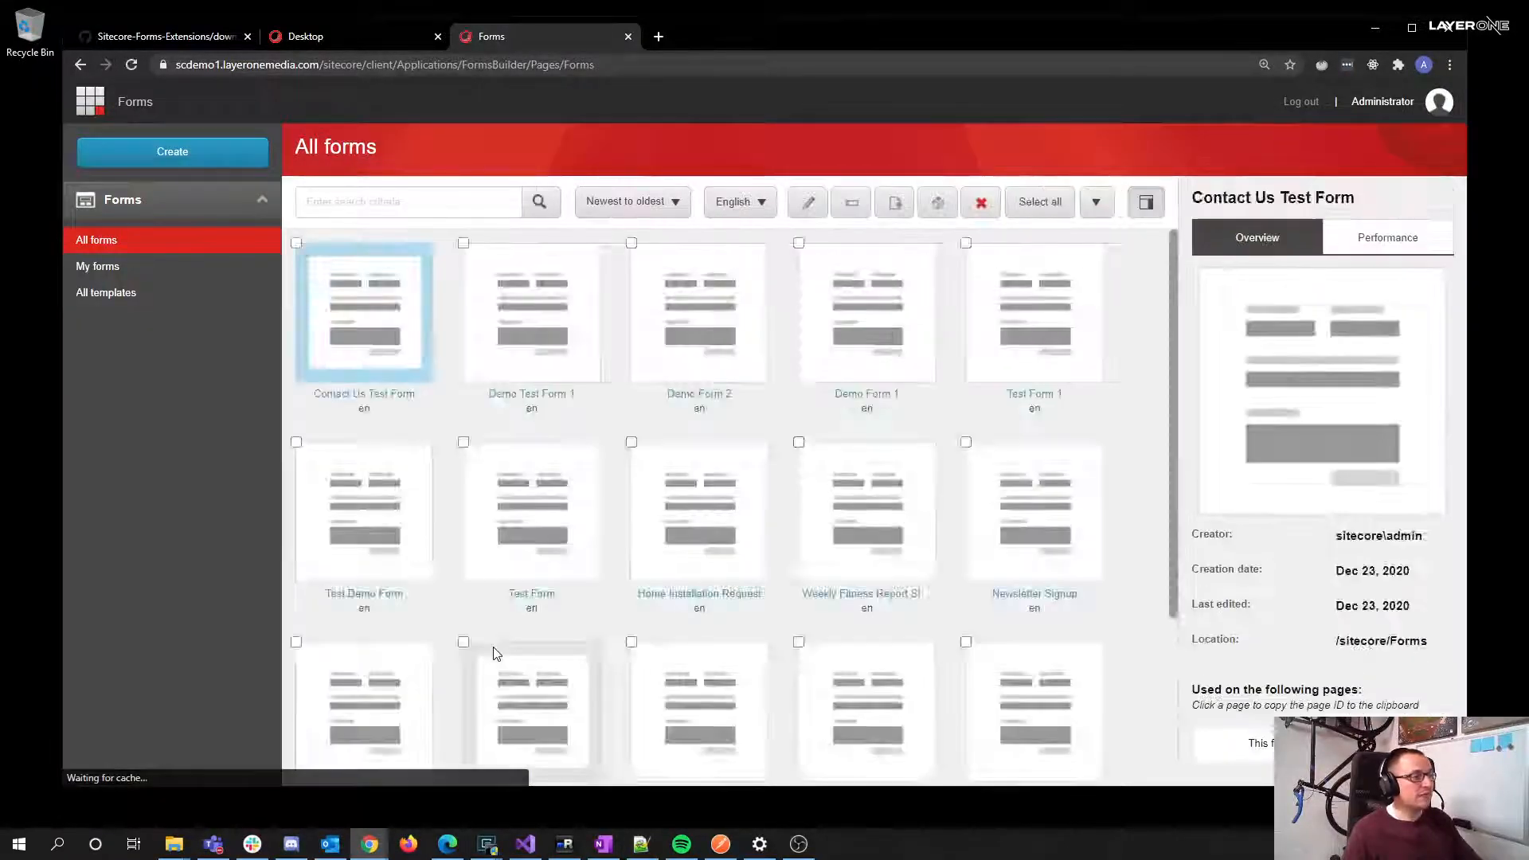
left_click(345, 399)
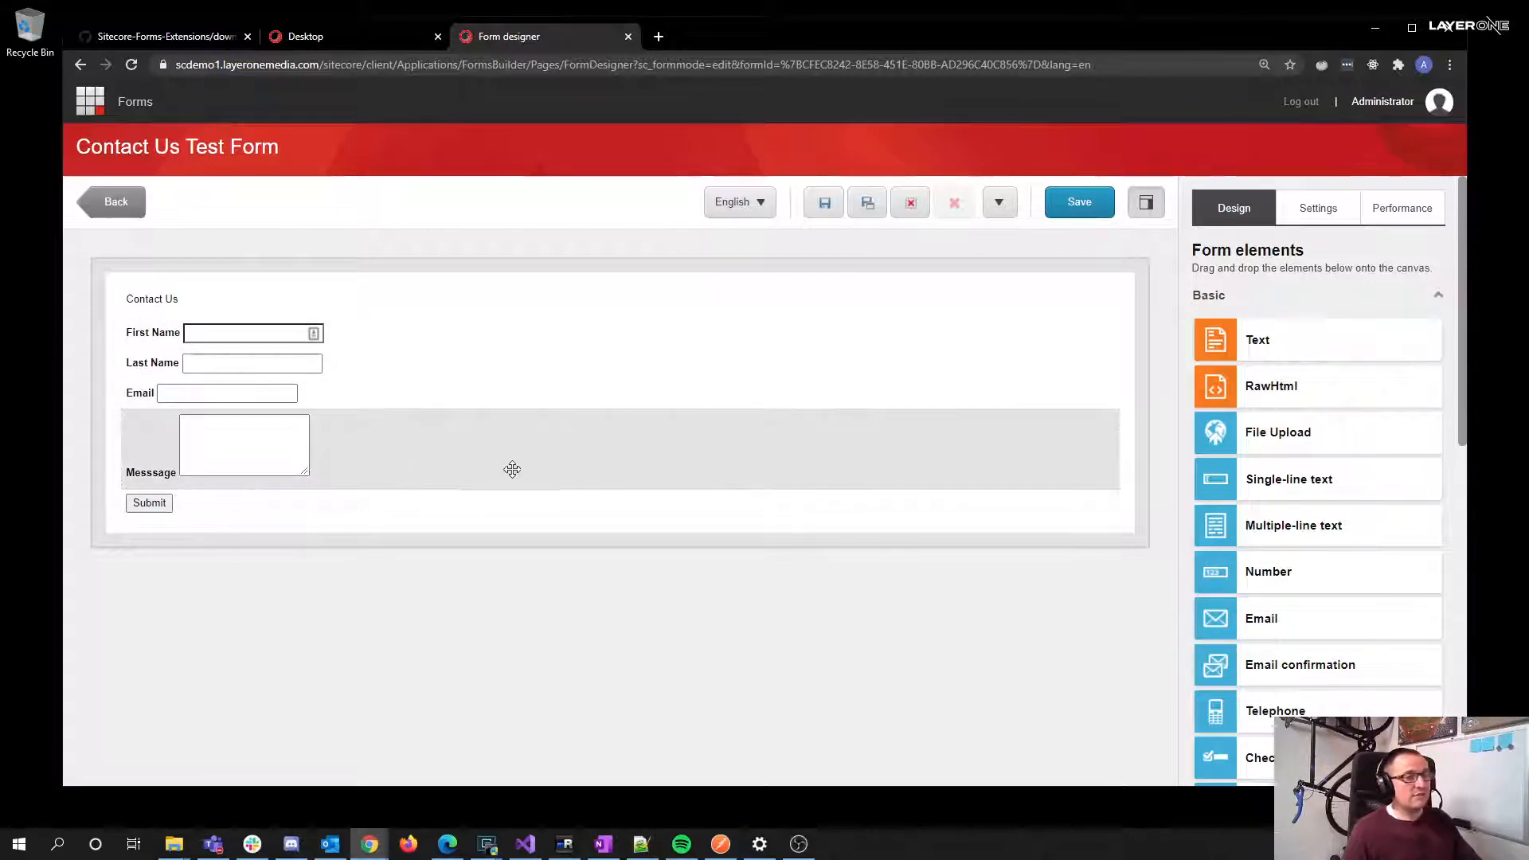
- Set the First Name field's value provider to First Name from the Experience Profile's Personal Information
left_click(422, 342)
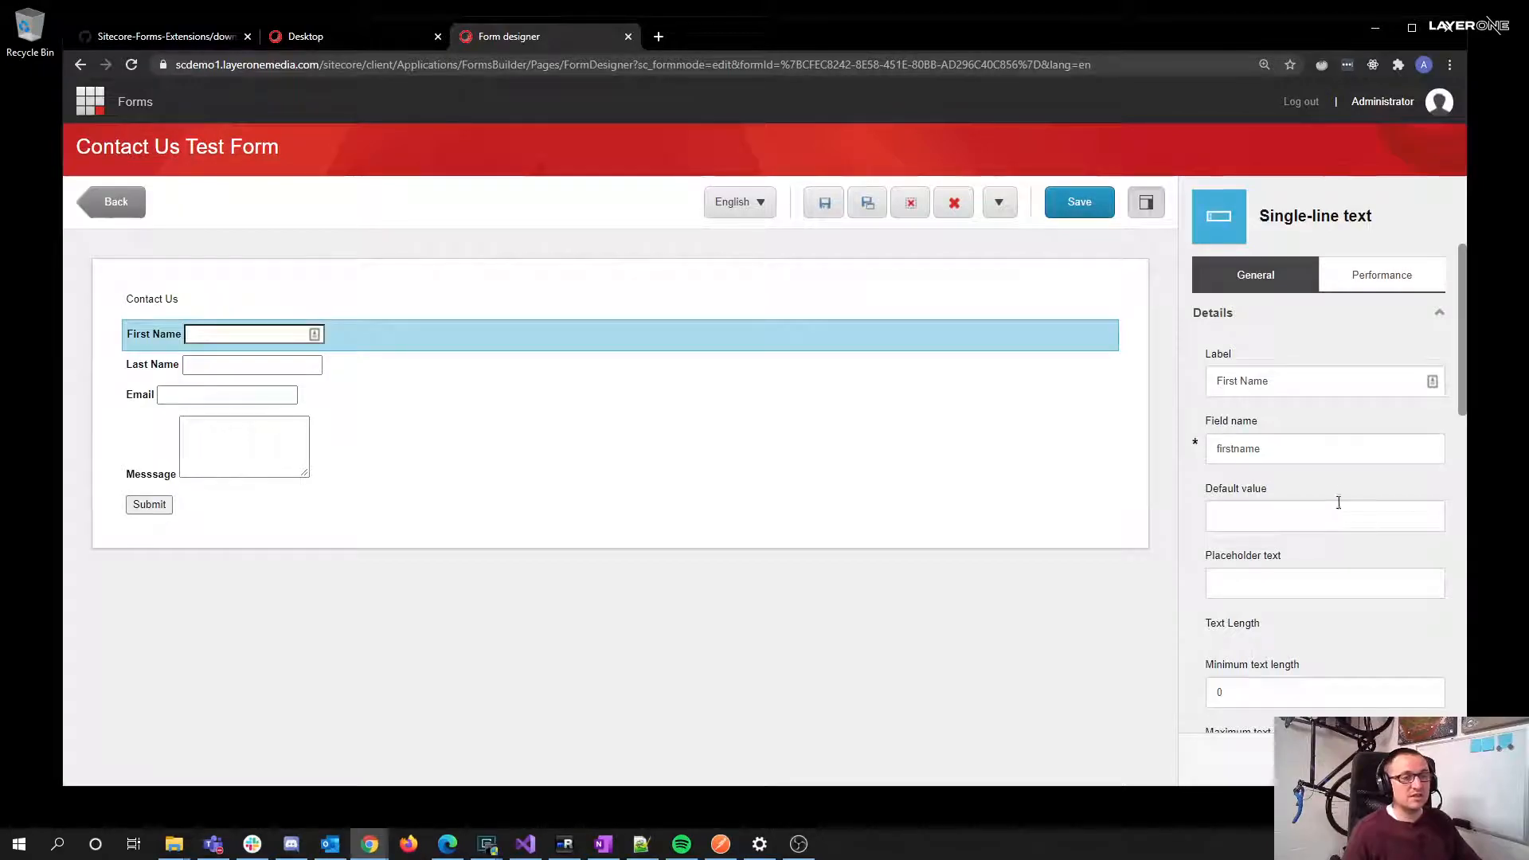
scroll(1324, 427, "down", 10)
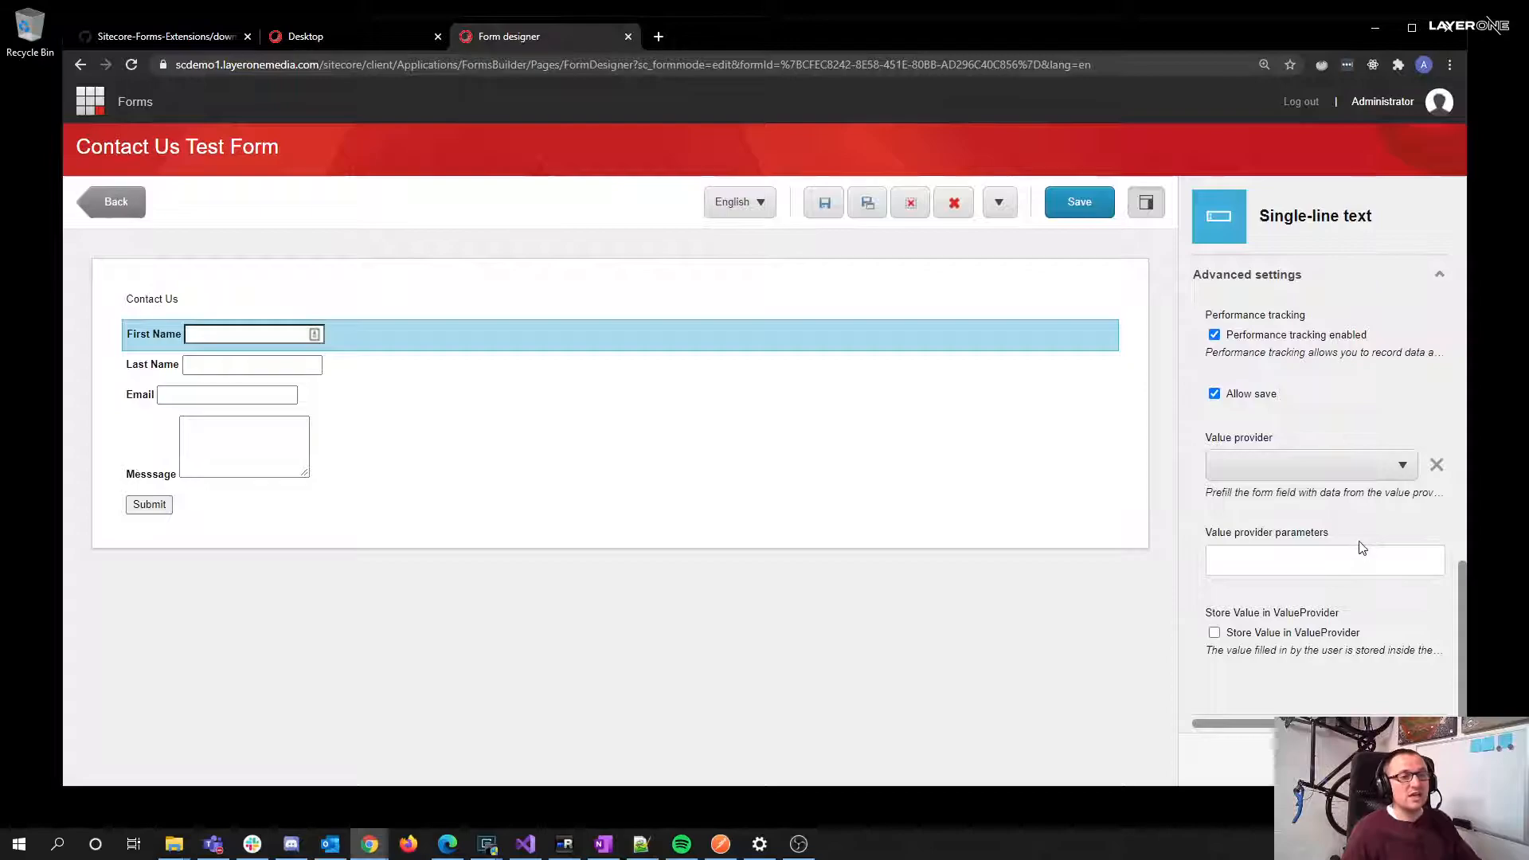
left_click(1244, 471)
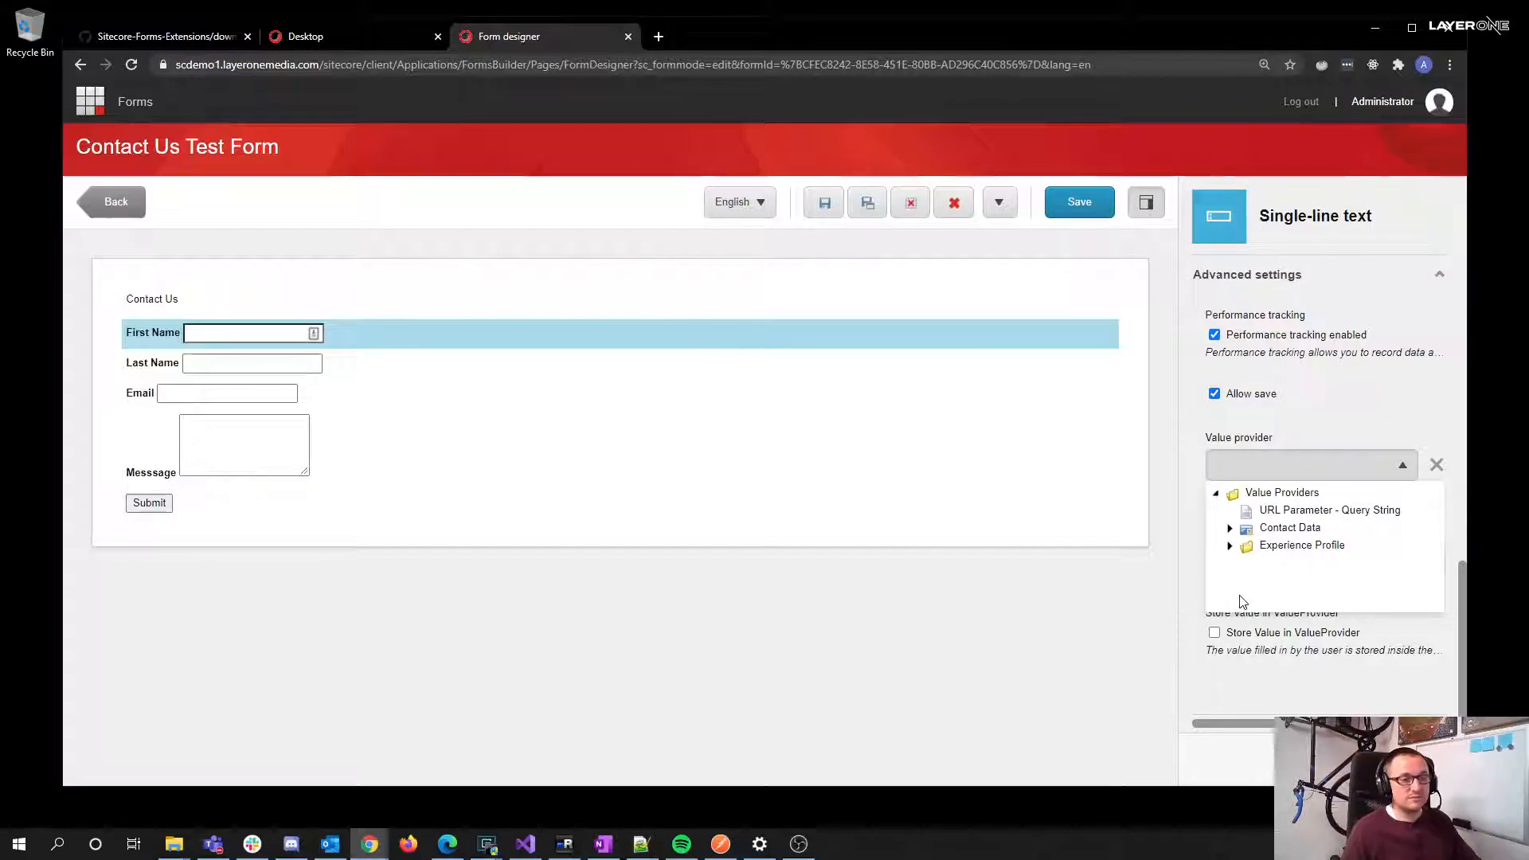
left_click(1229, 548)
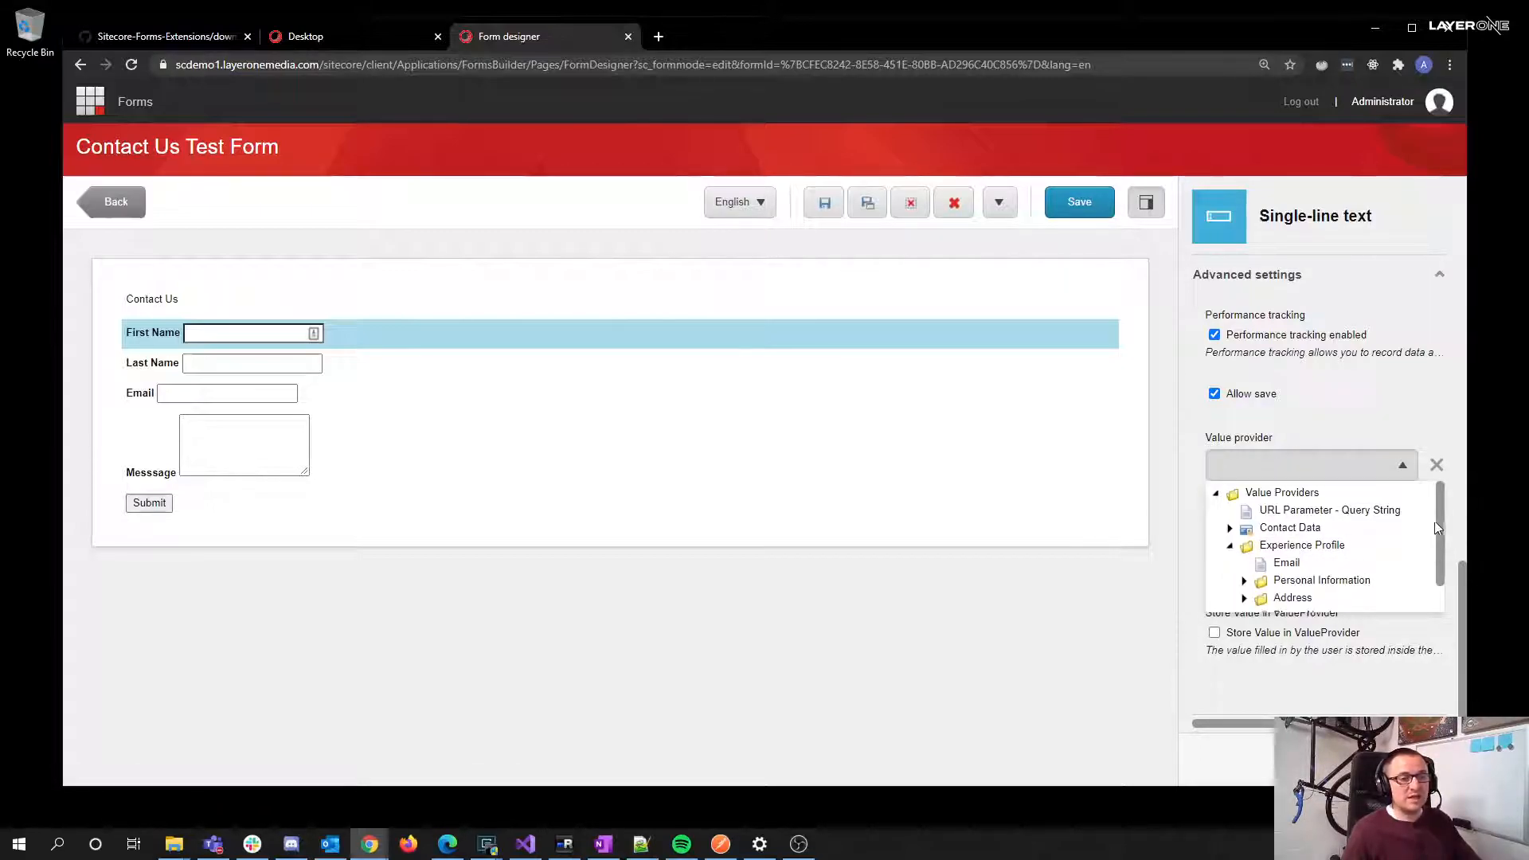
left_click_drag(1439, 515, 1440, 570)
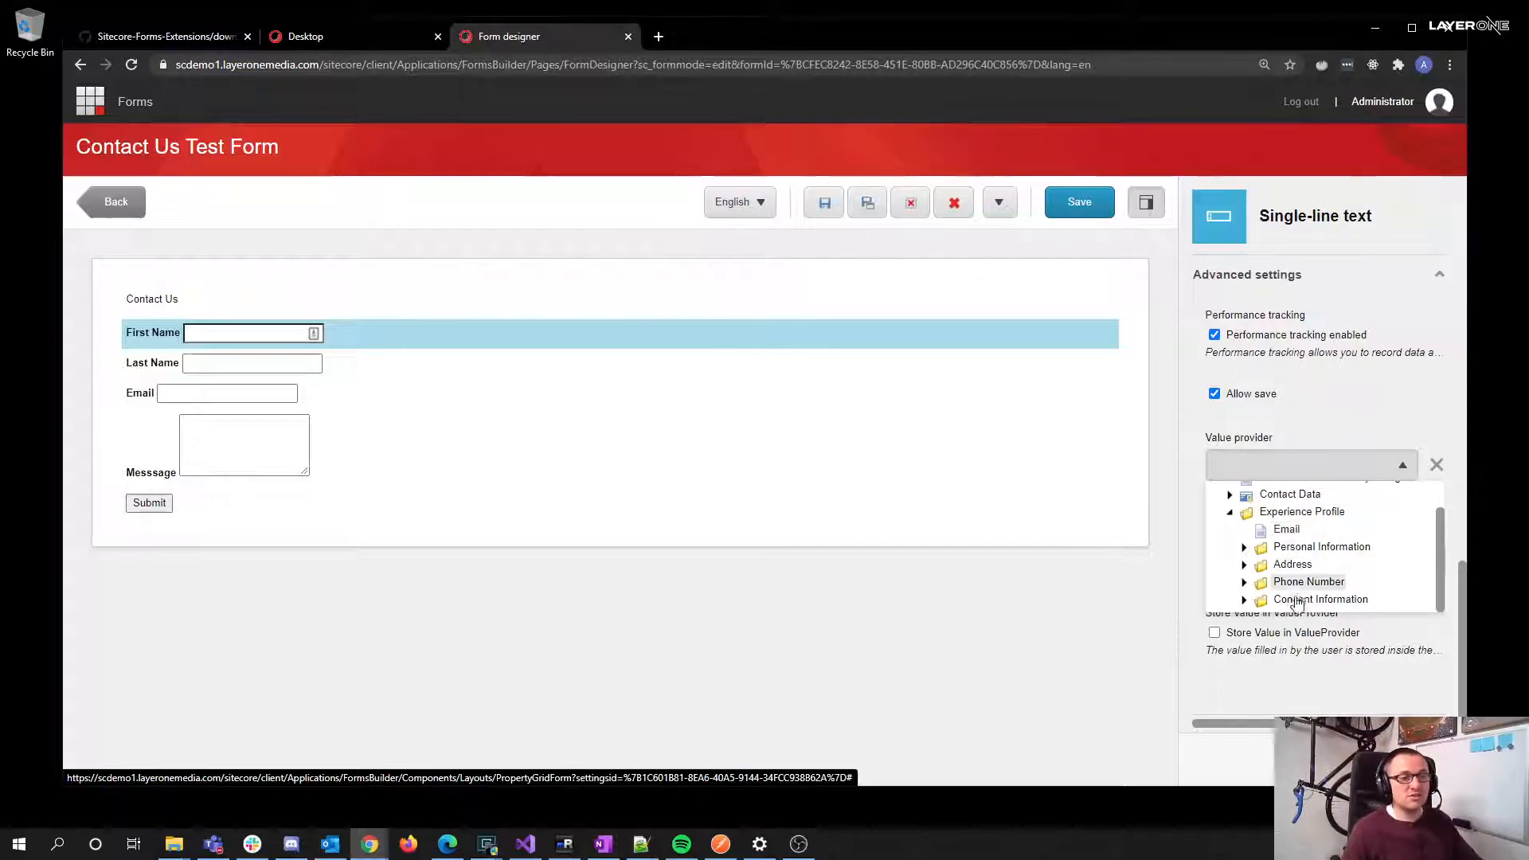
left_click(1244, 549)
left_click_drag(1439, 506, 1436, 538)
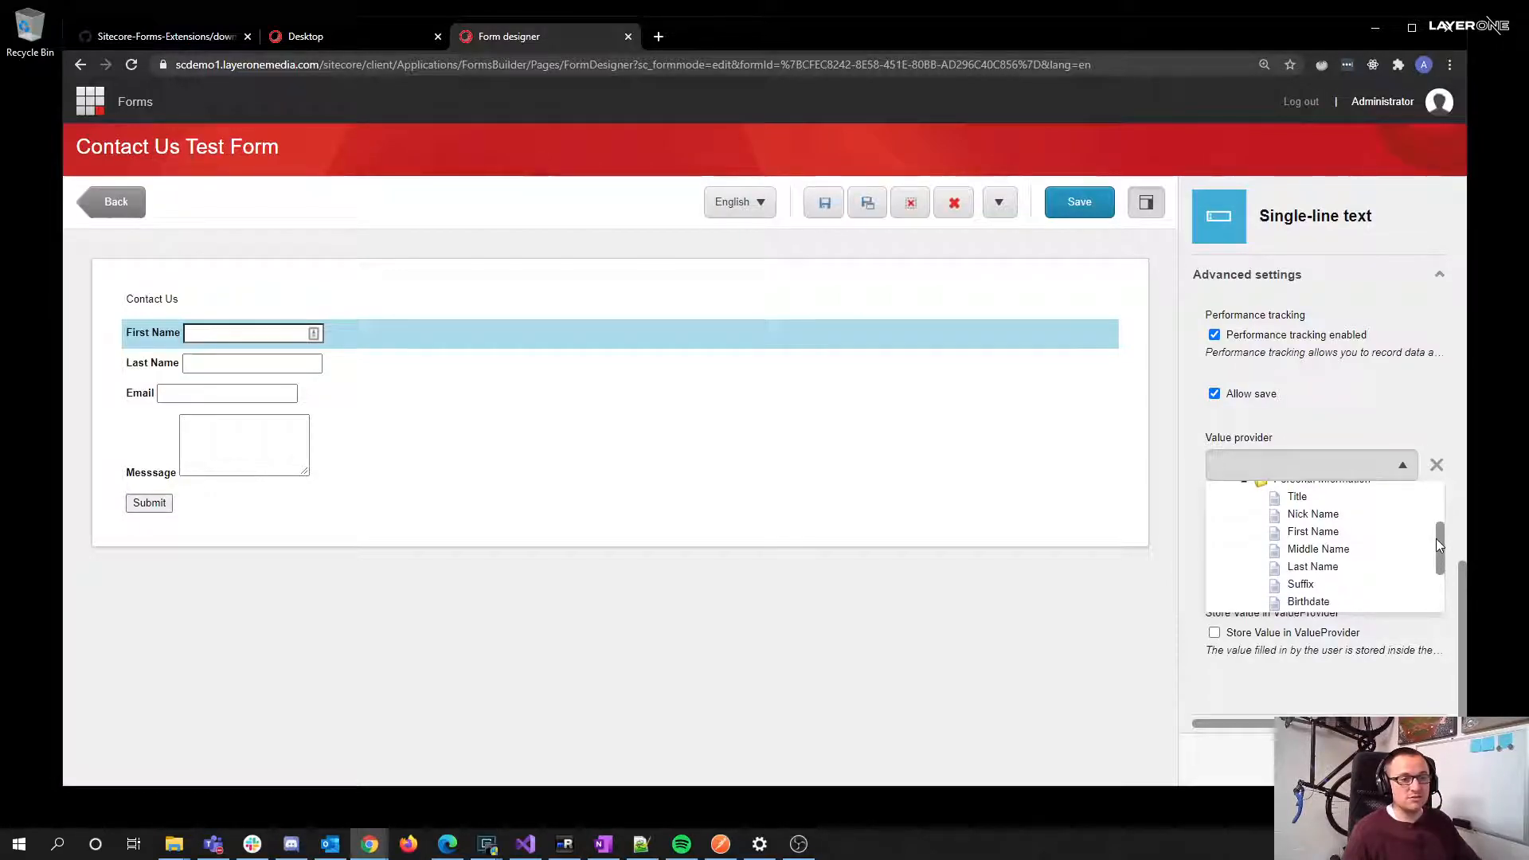
left_click(1313, 531)
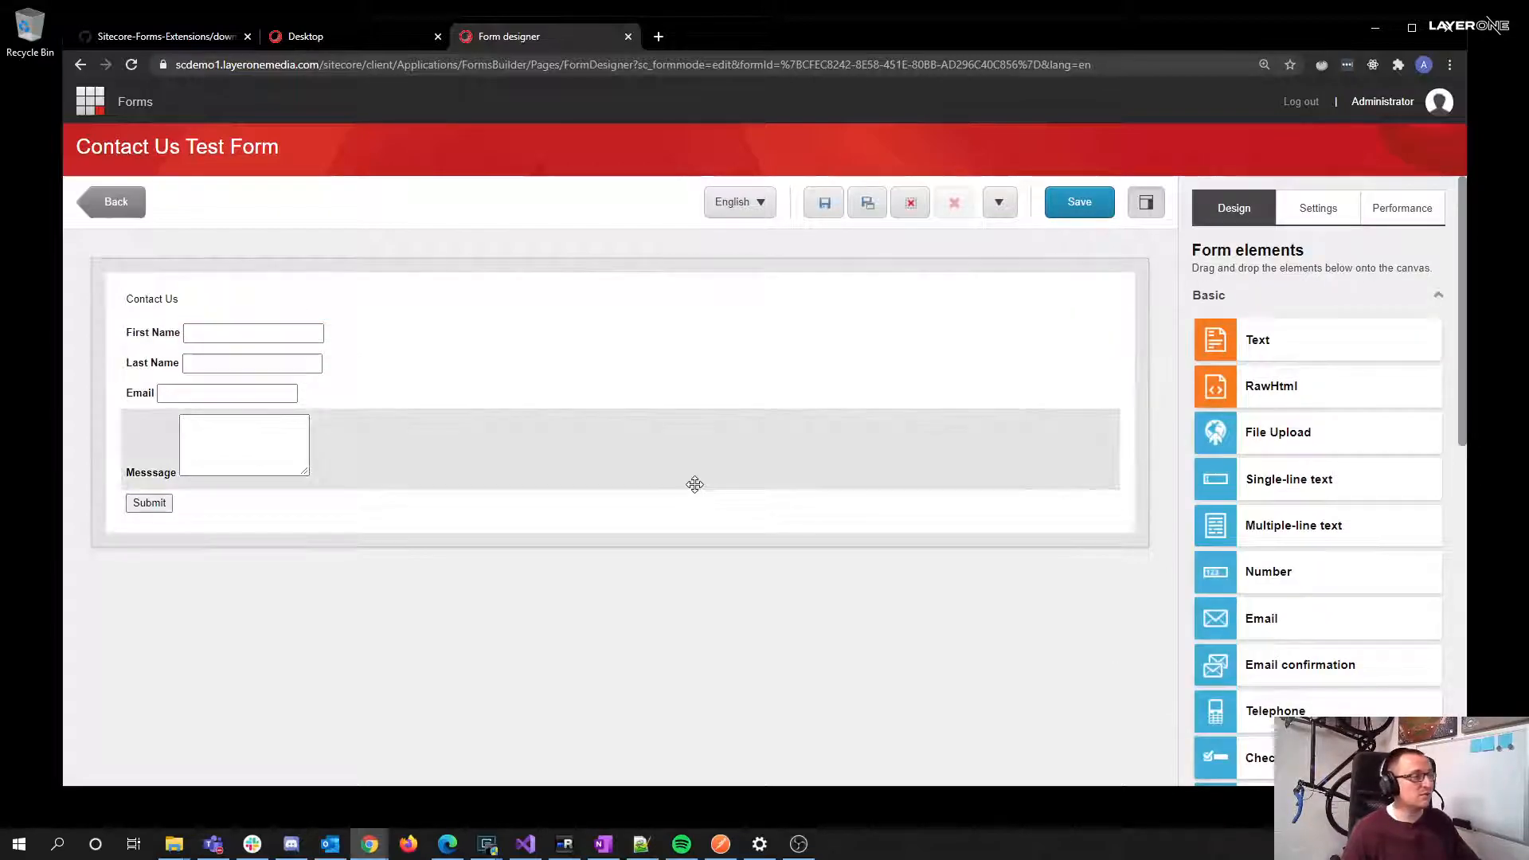
- Set the Last Name field's value provider to Last Name from the Experience Profile's Personal Information
left_click(495, 366)
scroll(1259, 539, "down", 10)
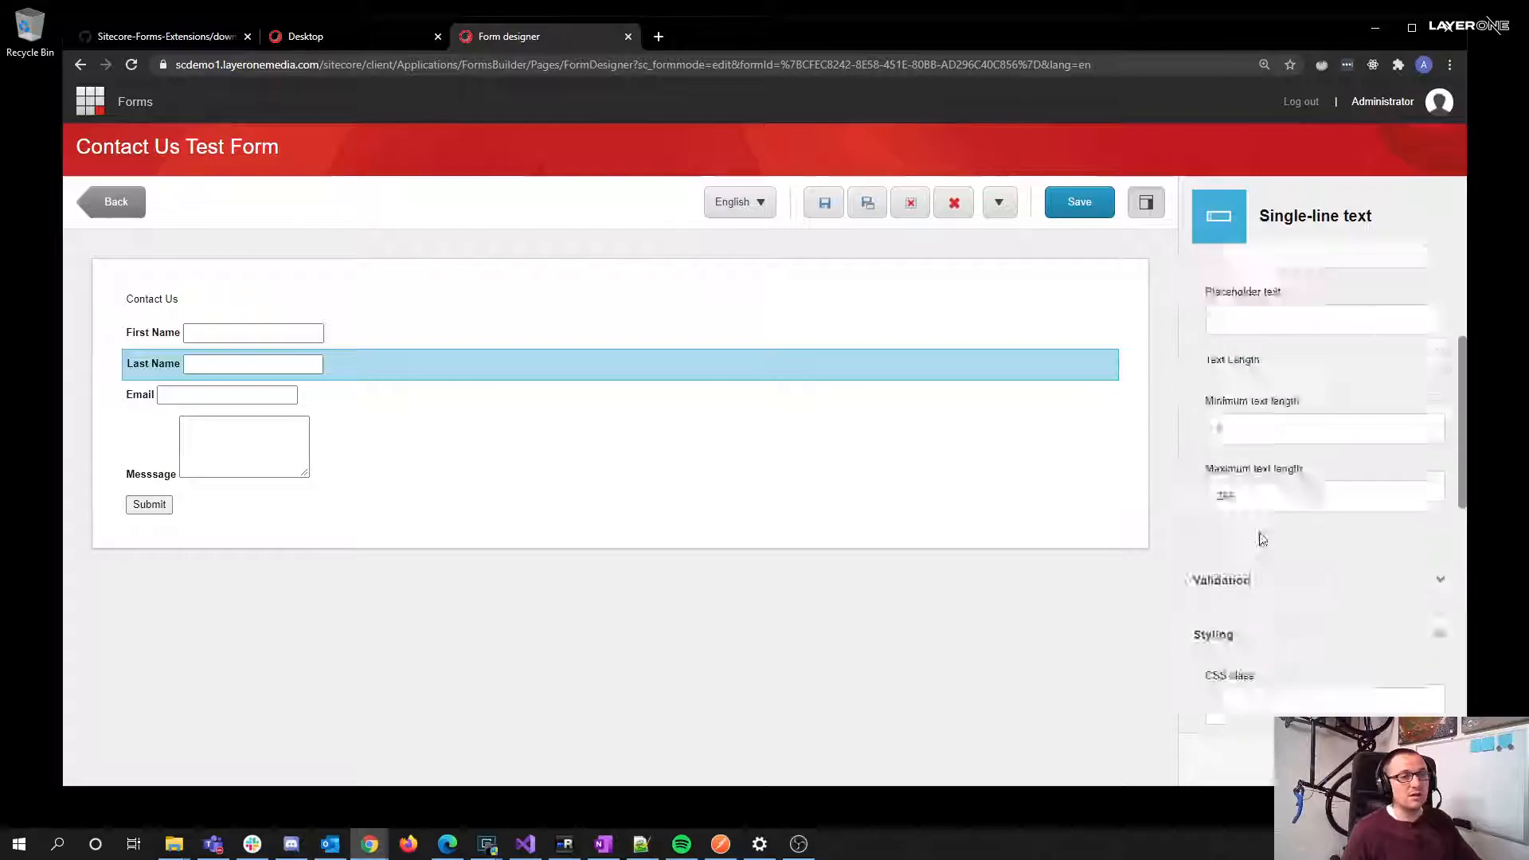
left_click(1354, 470)
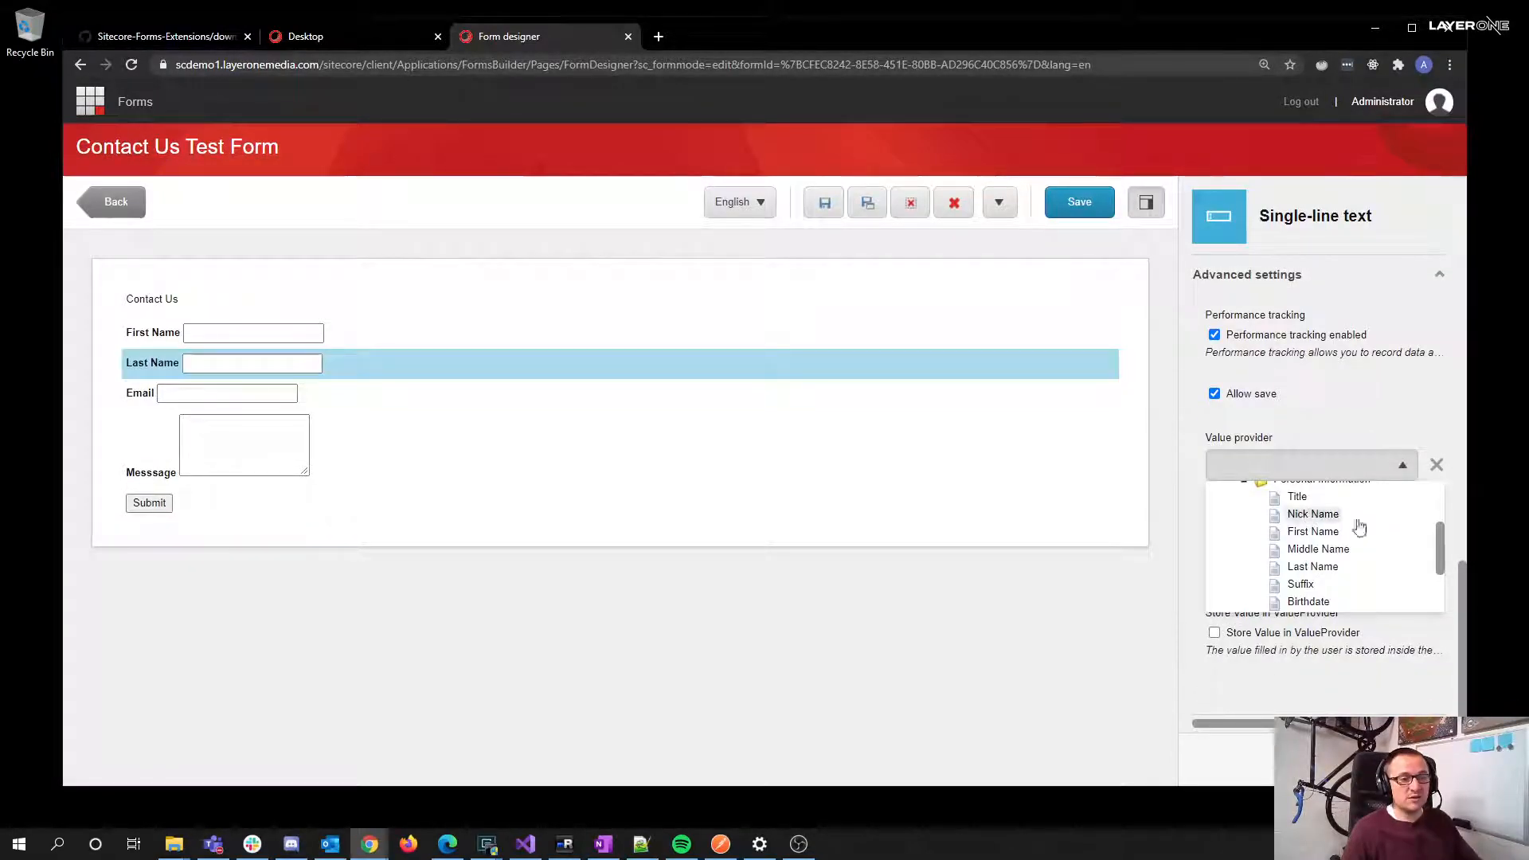
left_click(1313, 566)
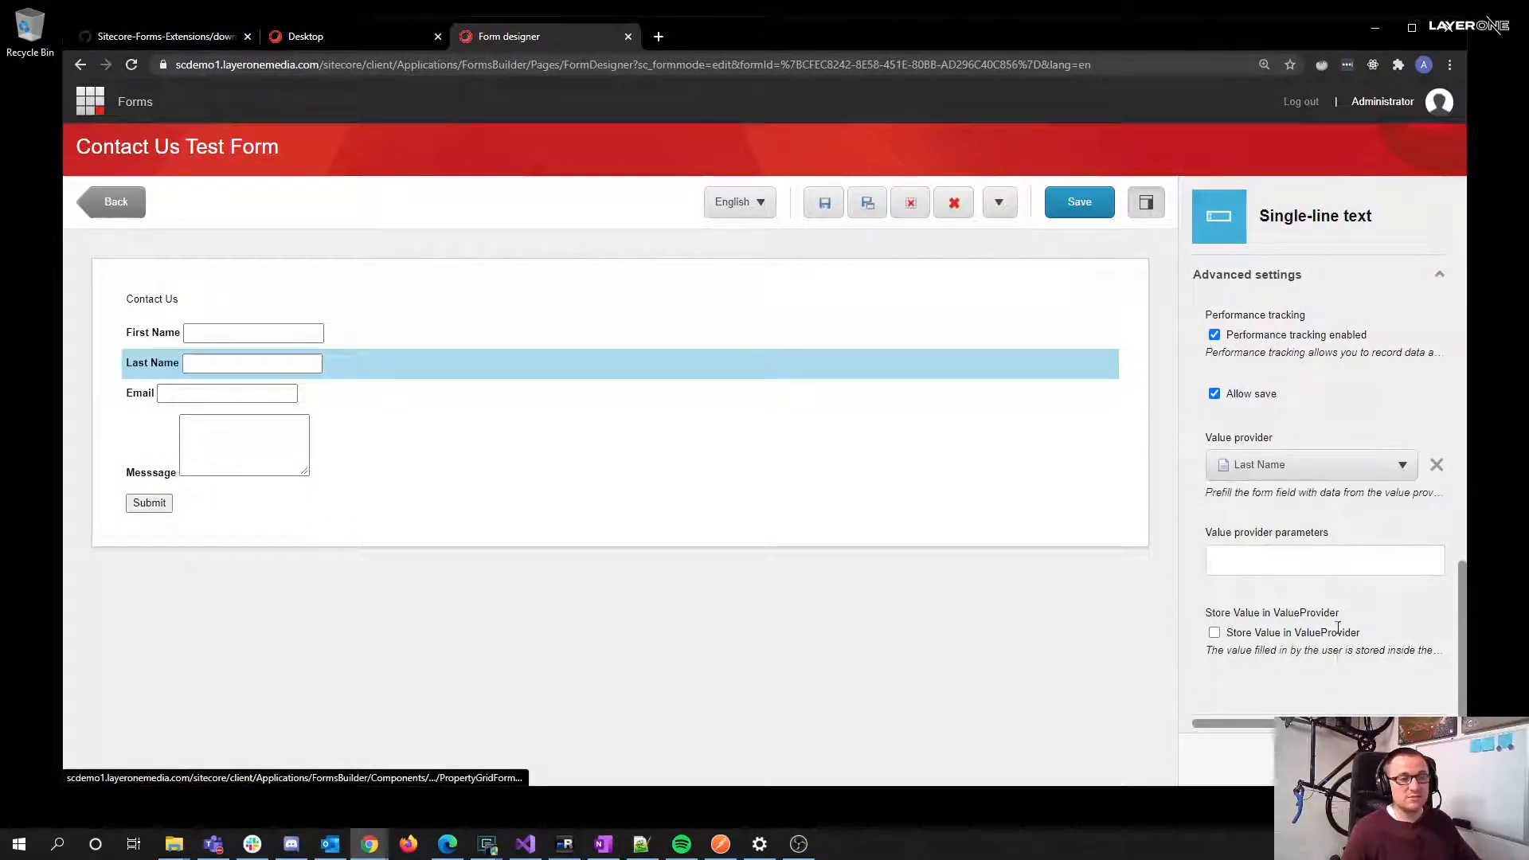
- Set the Email field's value provider to Email from the Experience Profile, and deselect the field
left_click(407, 394)
scroll(1314, 508, "down", 10)
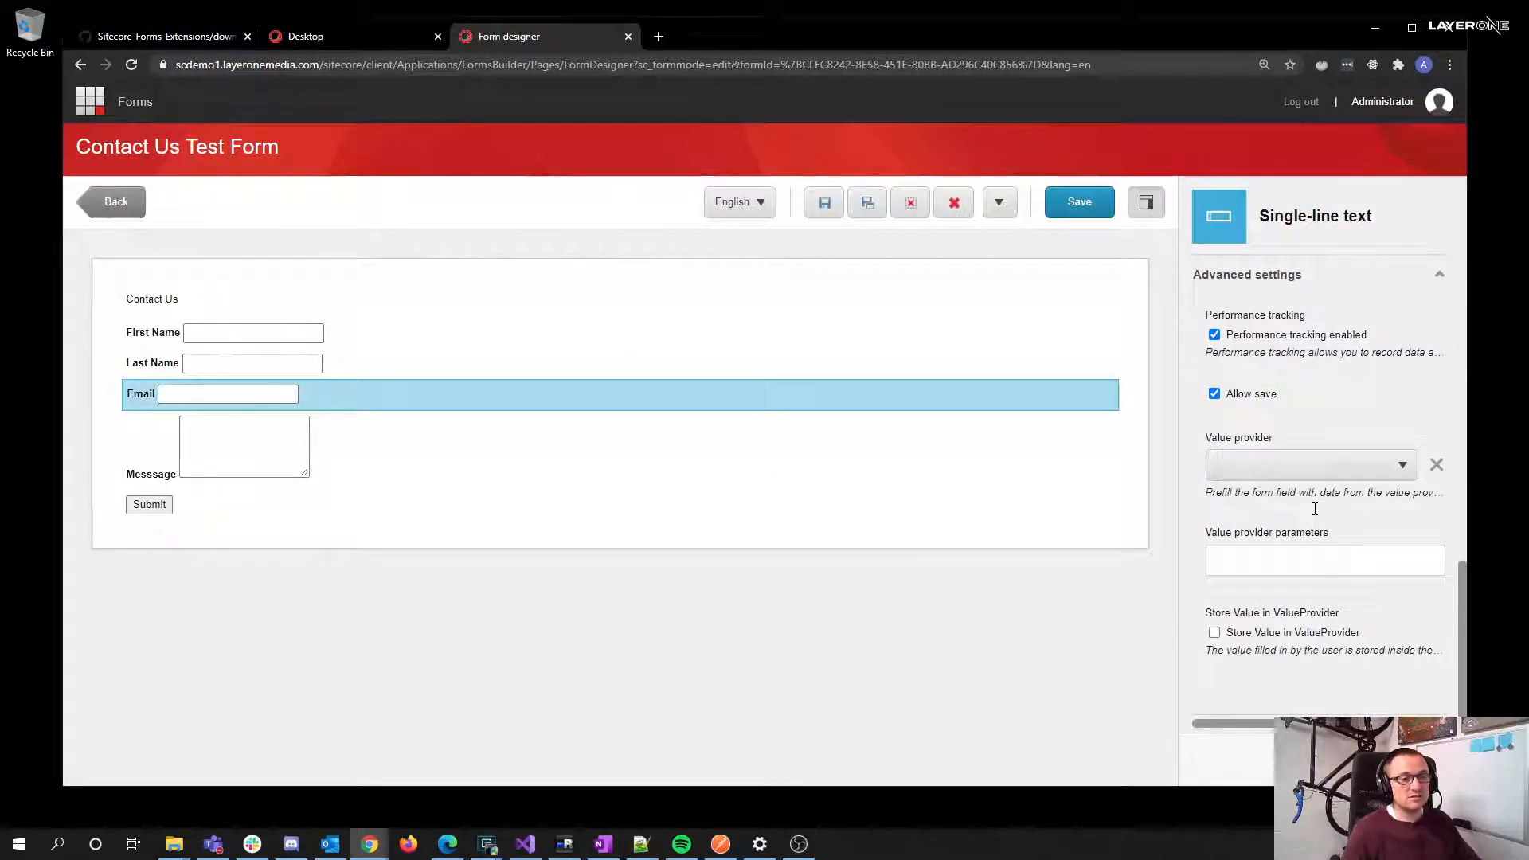
left_click(1397, 466)
left_click_drag(1439, 577, 1435, 533)
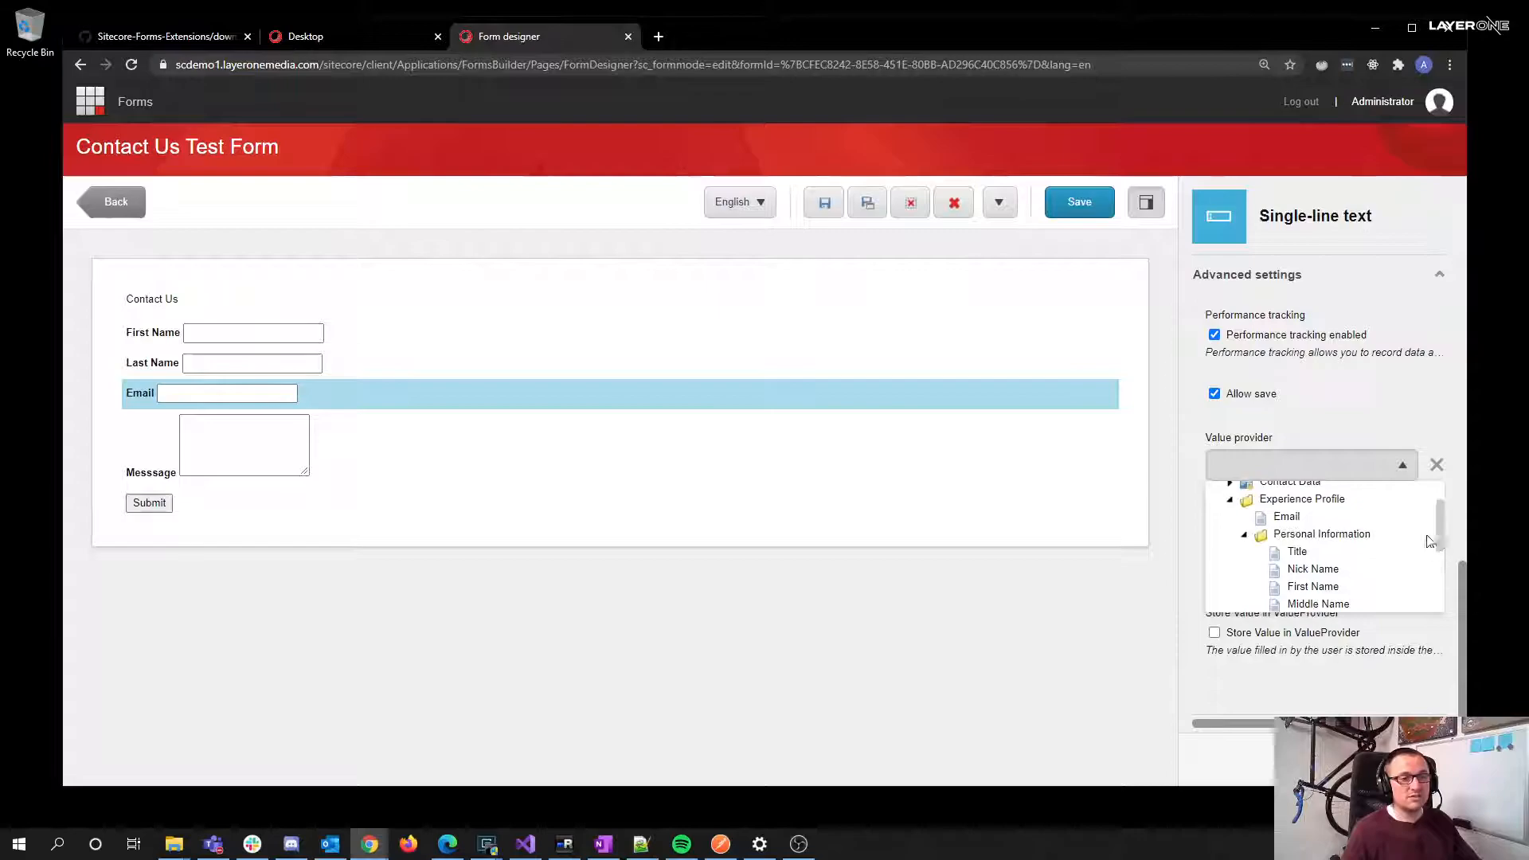
left_click(1245, 545)
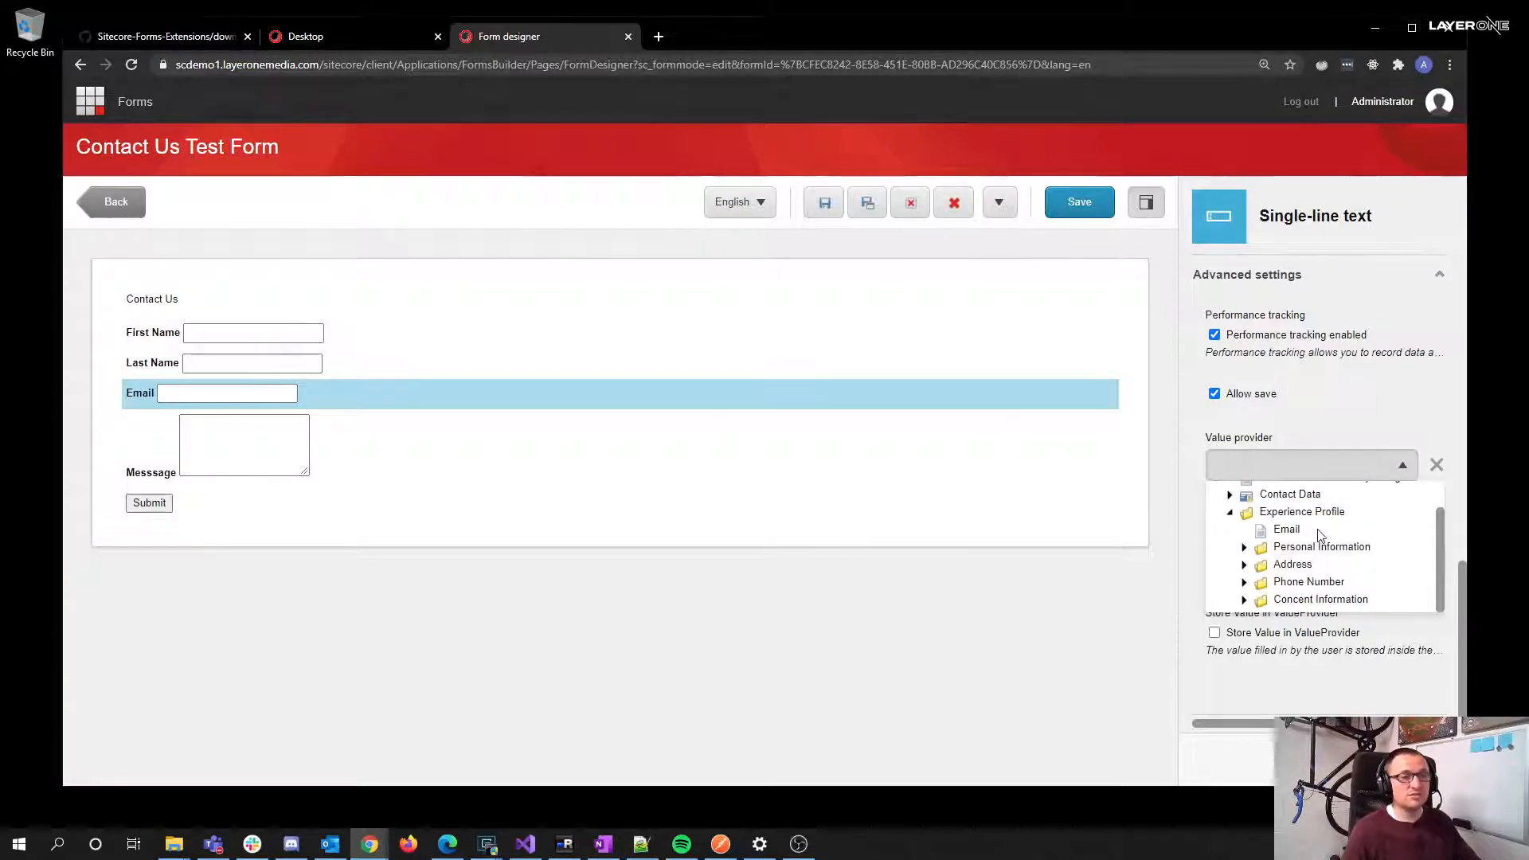
left_click(1284, 529)
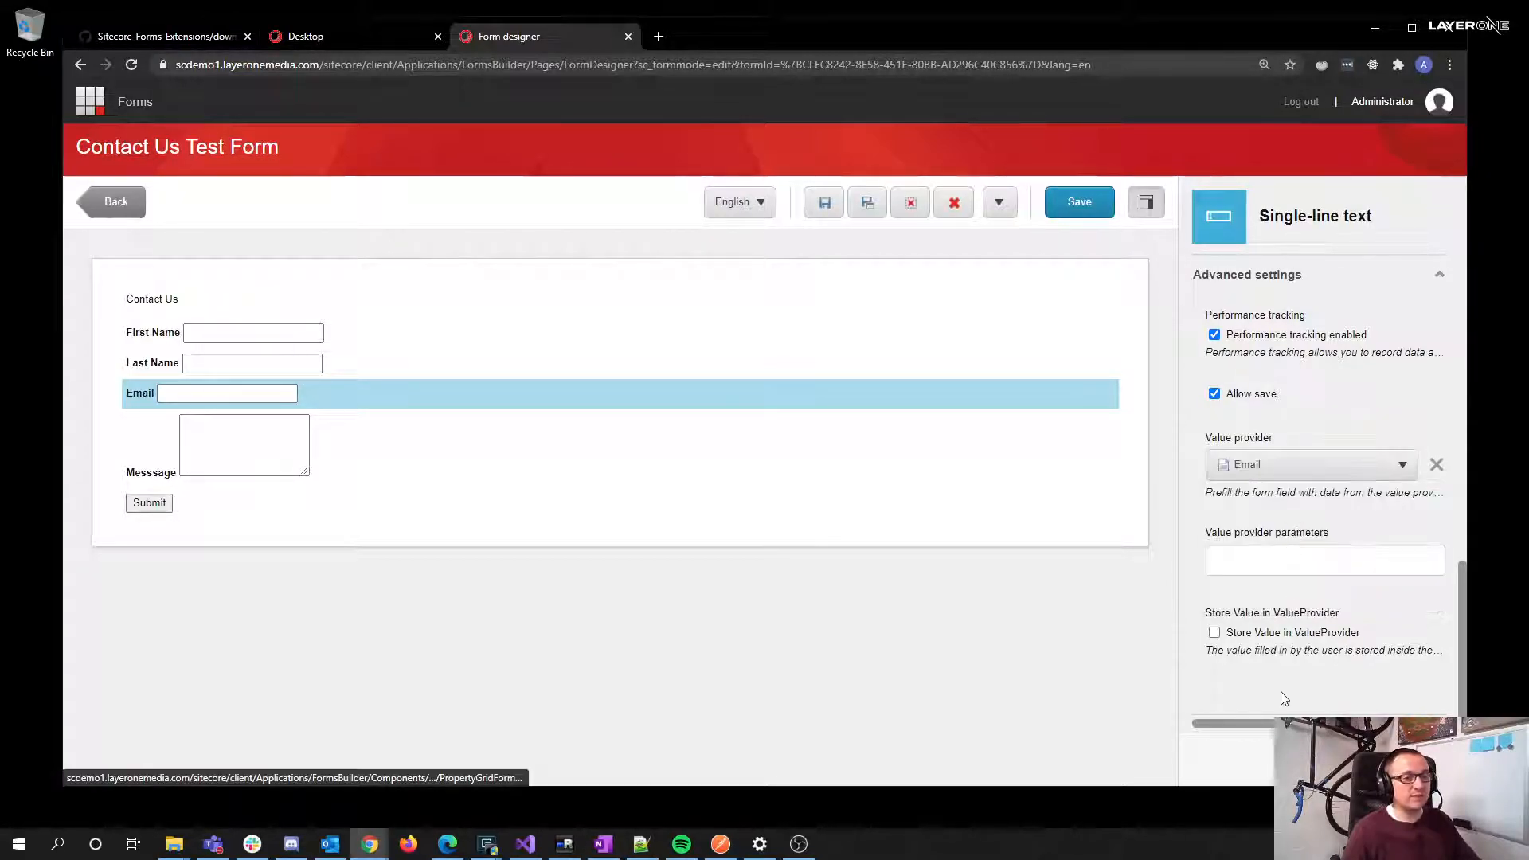
left_click(720, 600)
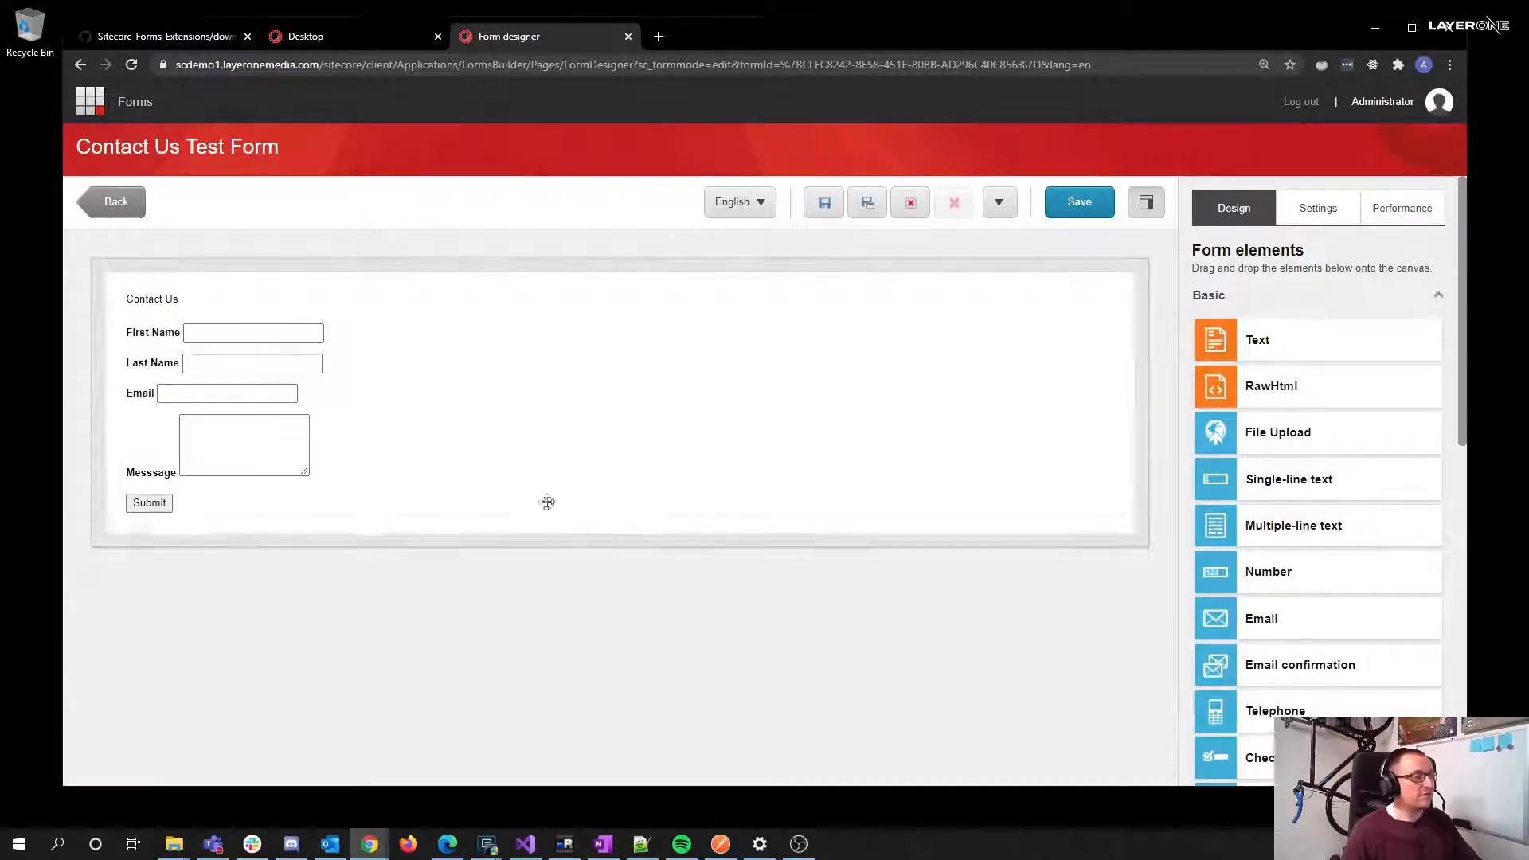
- Examine which Experience Profile value providers the multiple-line message field offers, including those under Personal Information, without choosing one
left_click(415, 443)
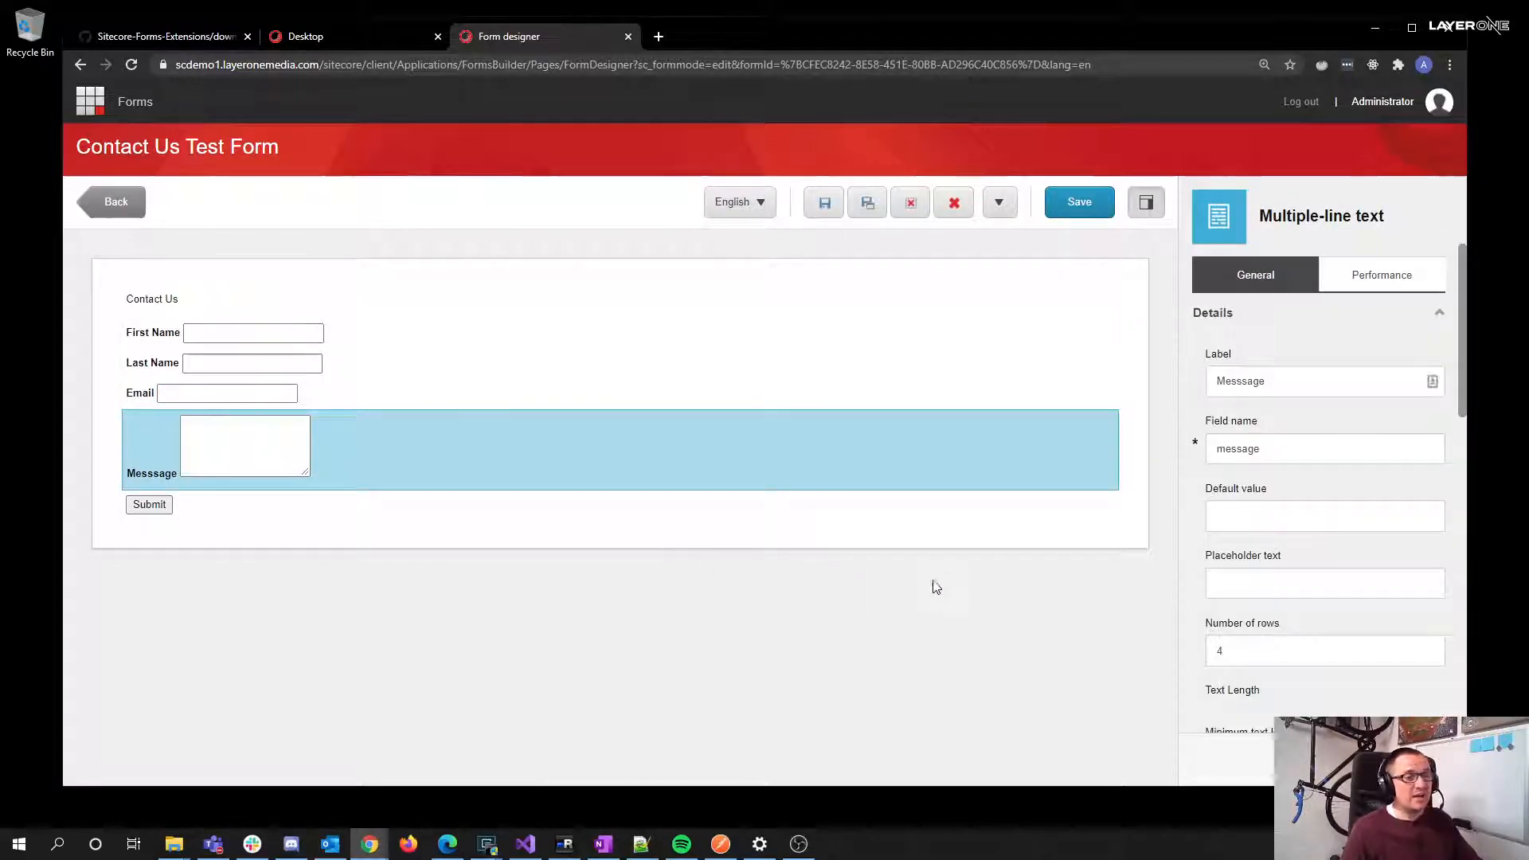
scroll(1367, 392, "down", 2)
scroll(1368, 392, "down", 5)
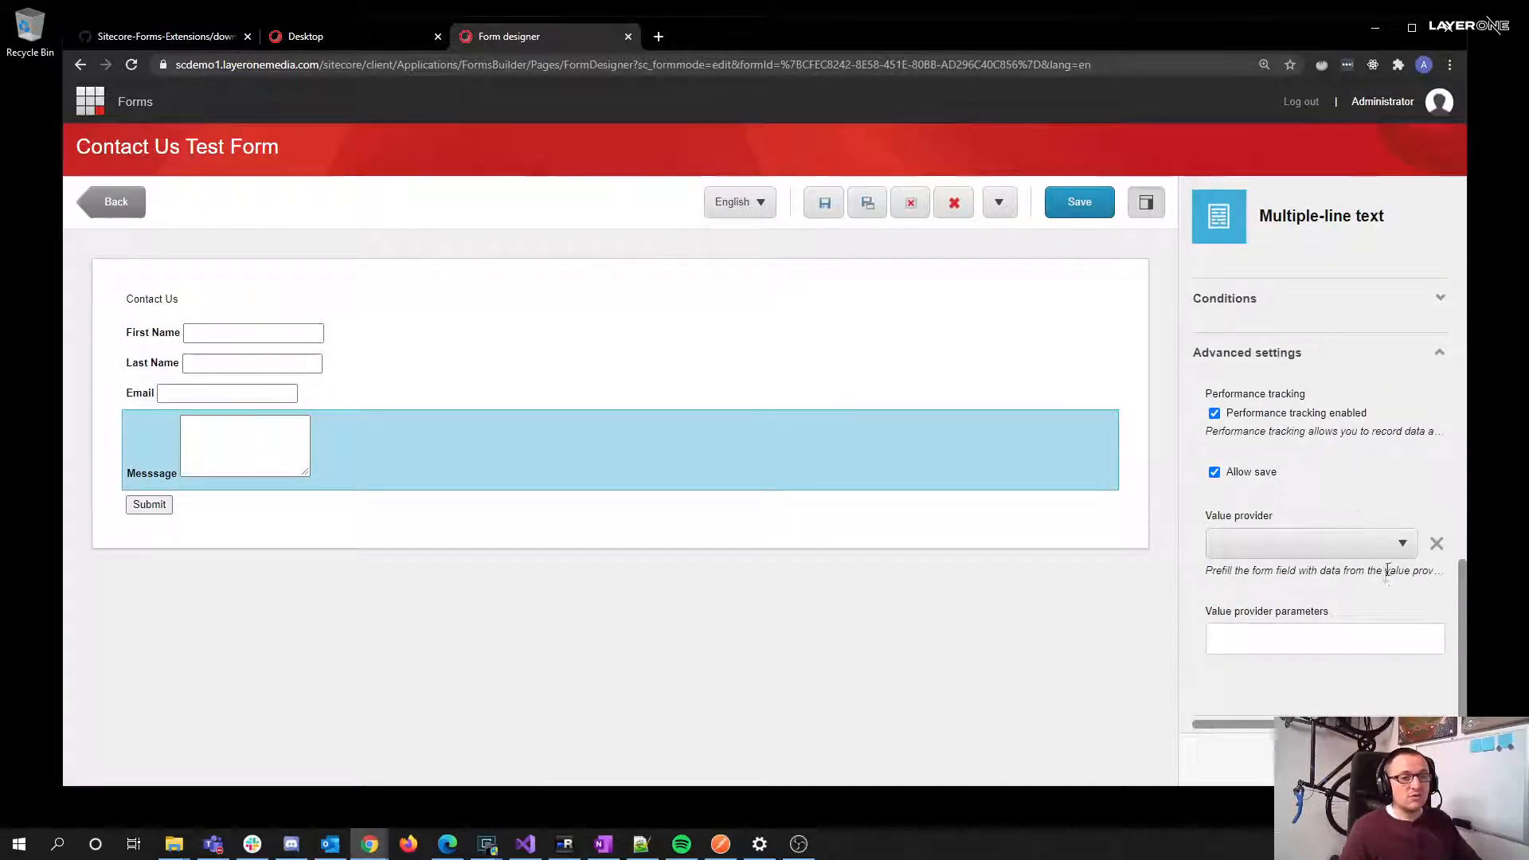
left_click(1393, 546)
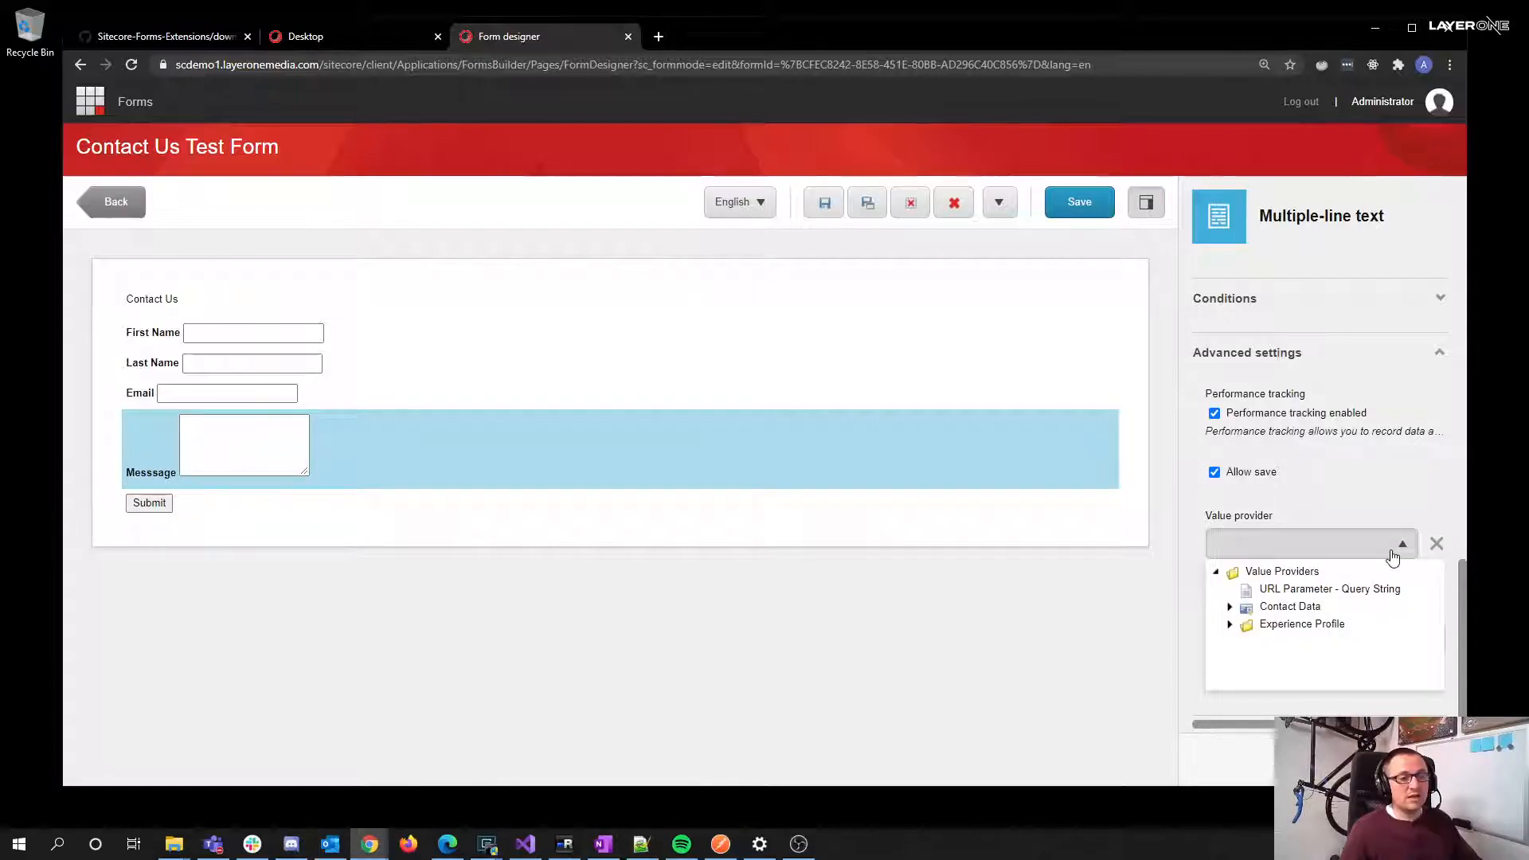
left_click(1230, 624)
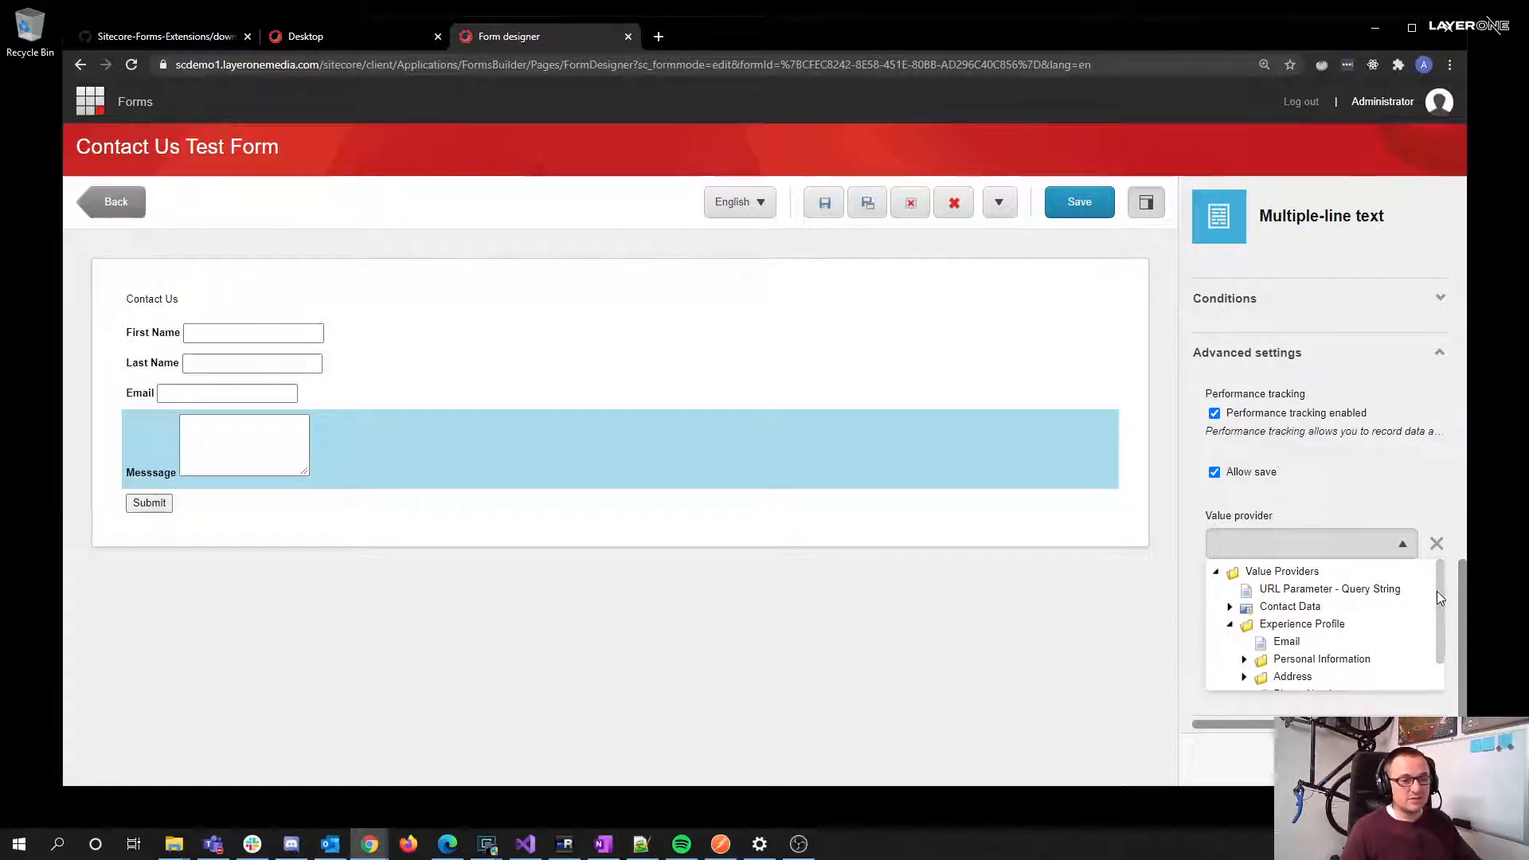
scroll(1441, 653, "down", 1)
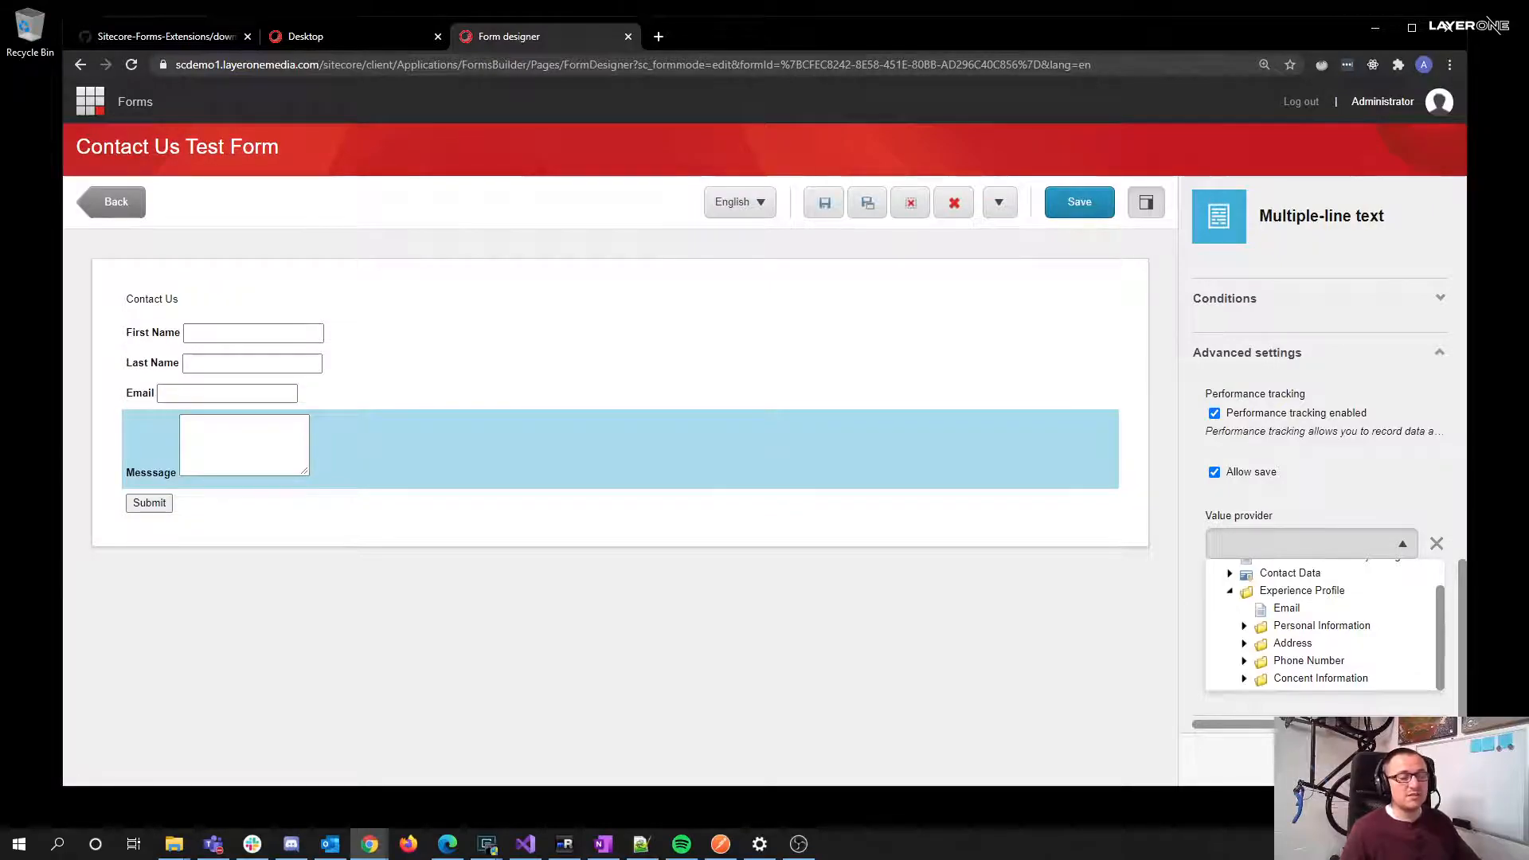
left_click(1244, 625)
mouse_move(1443, 605)
left_mouse_down()
mouse_move(1433, 675)
mouse_move(1441, 589)
left_mouse_up()
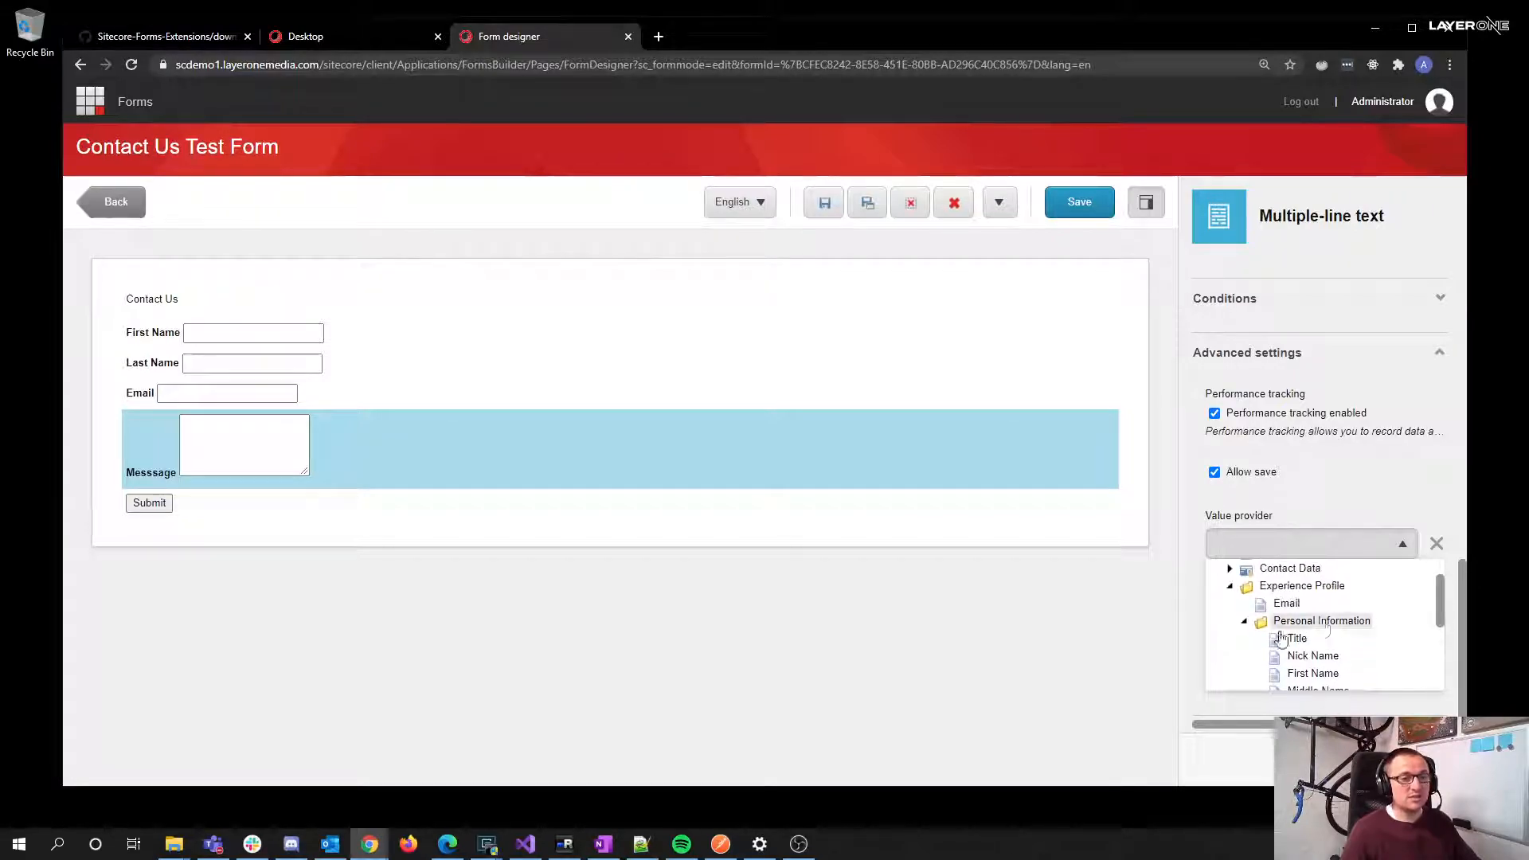
left_click(1244, 625)
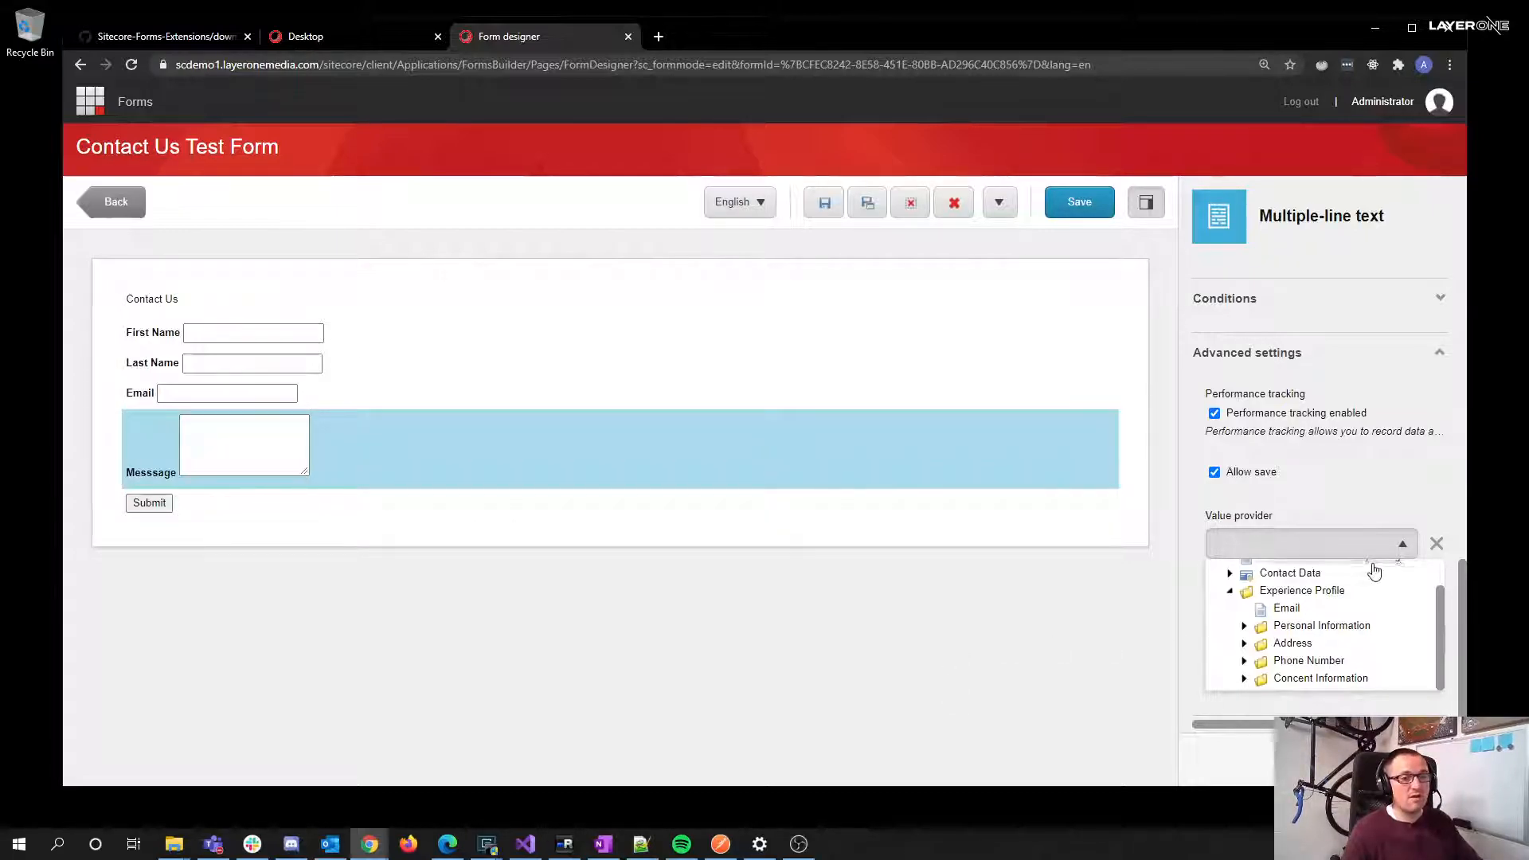
left_click(660, 613)
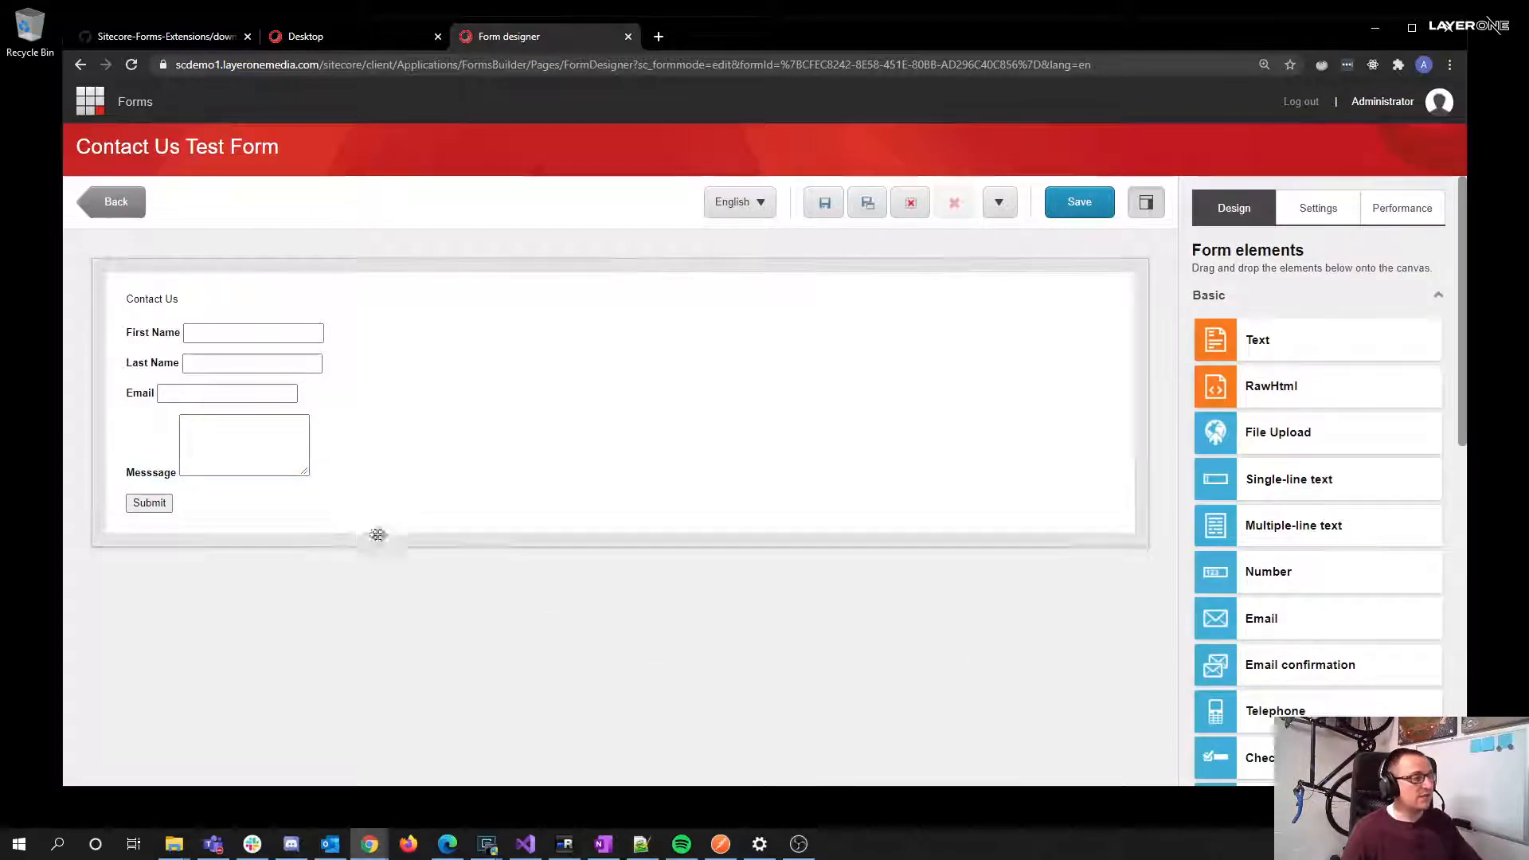
- Add an Identify Contact submit action to the Submit button, using email as the identifier field
left_click(325, 507)
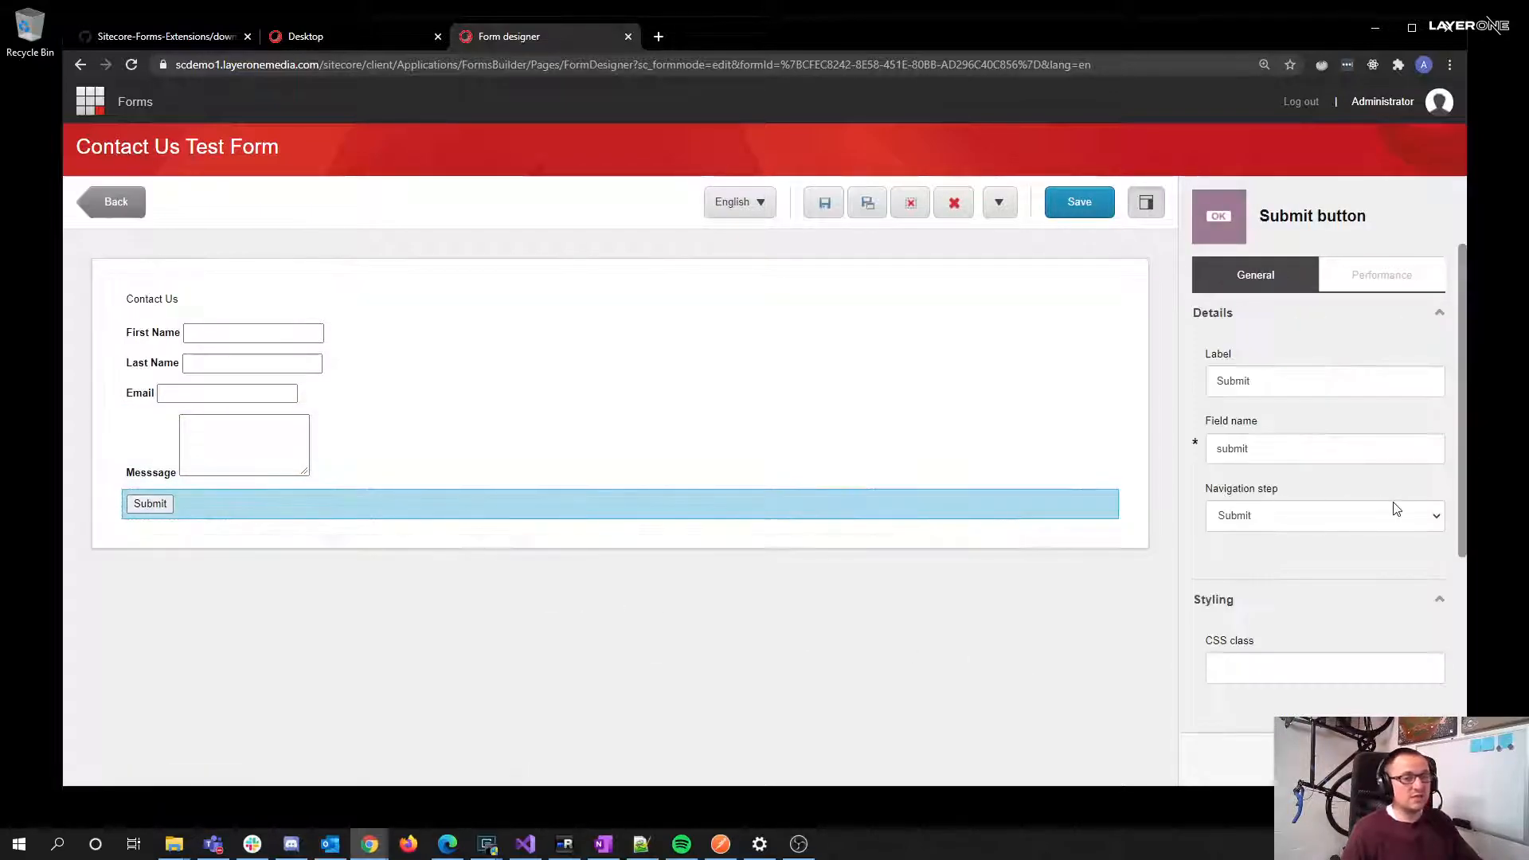
scroll(1399, 504, "down", 3)
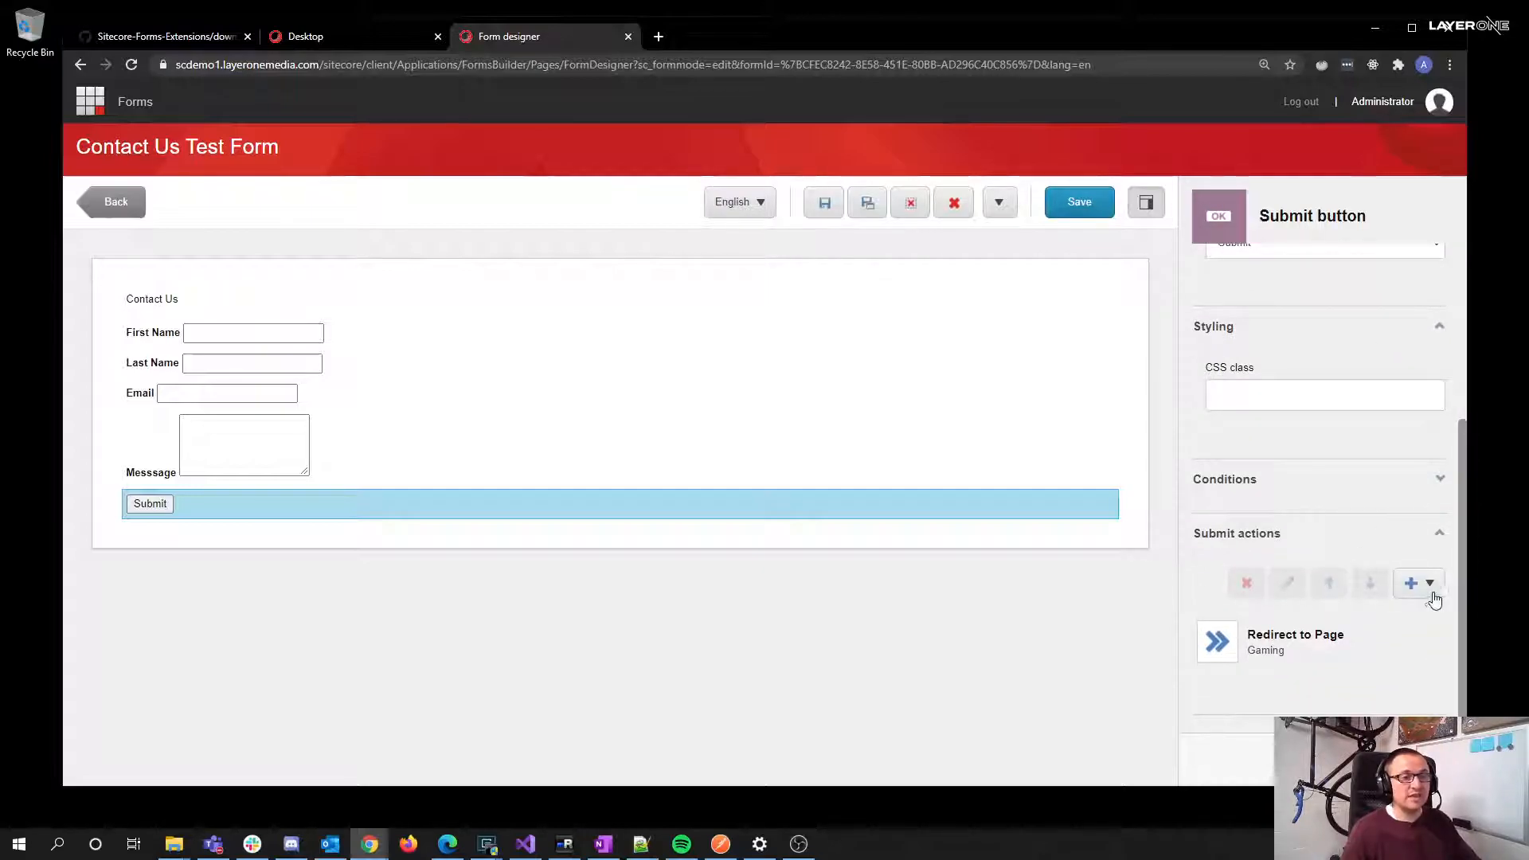
left_click(1429, 590)
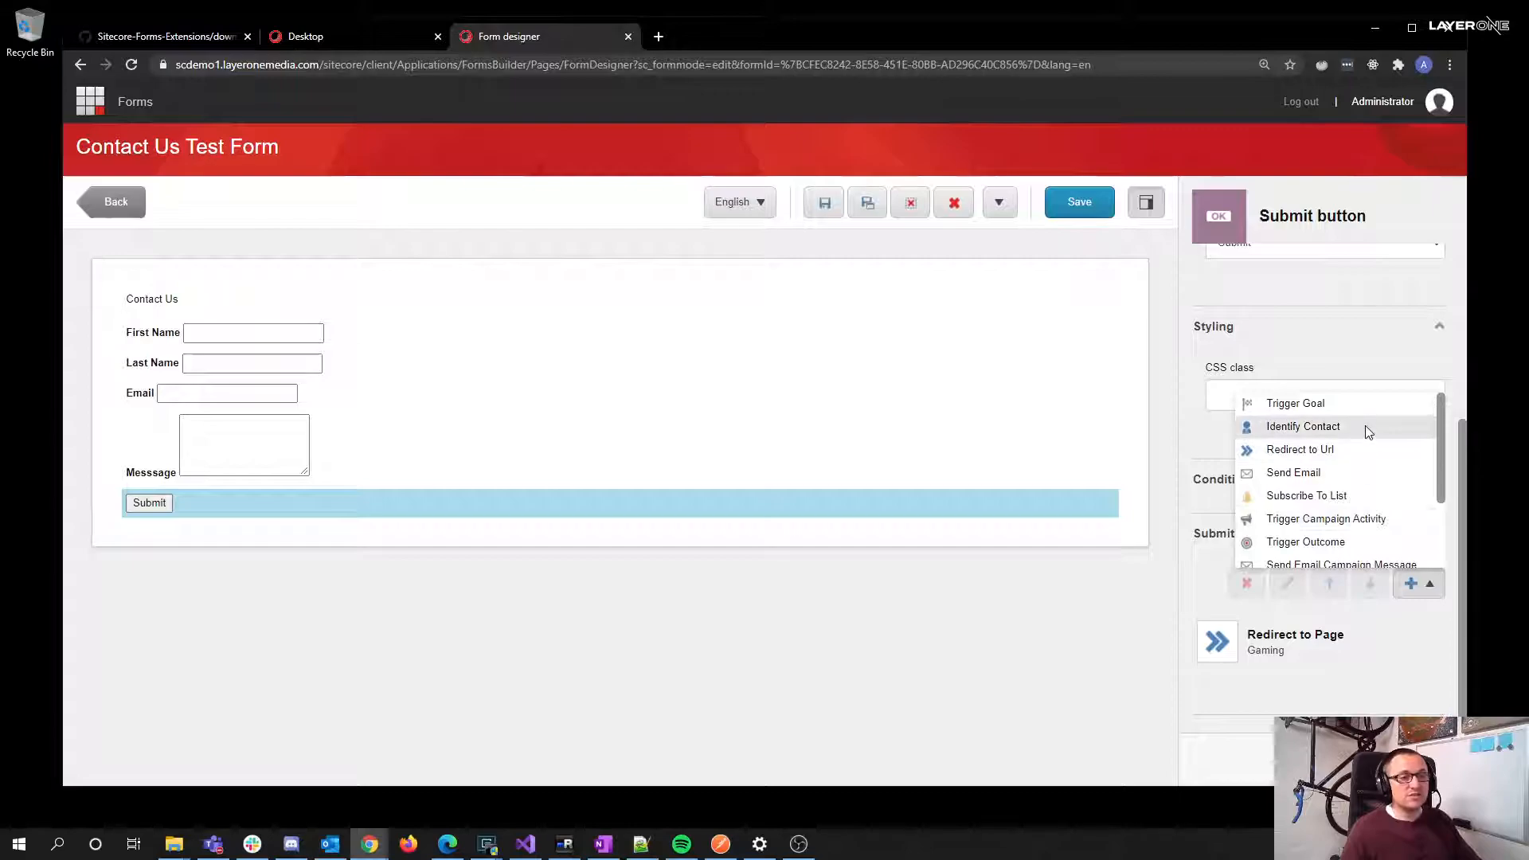
left_click(1314, 434)
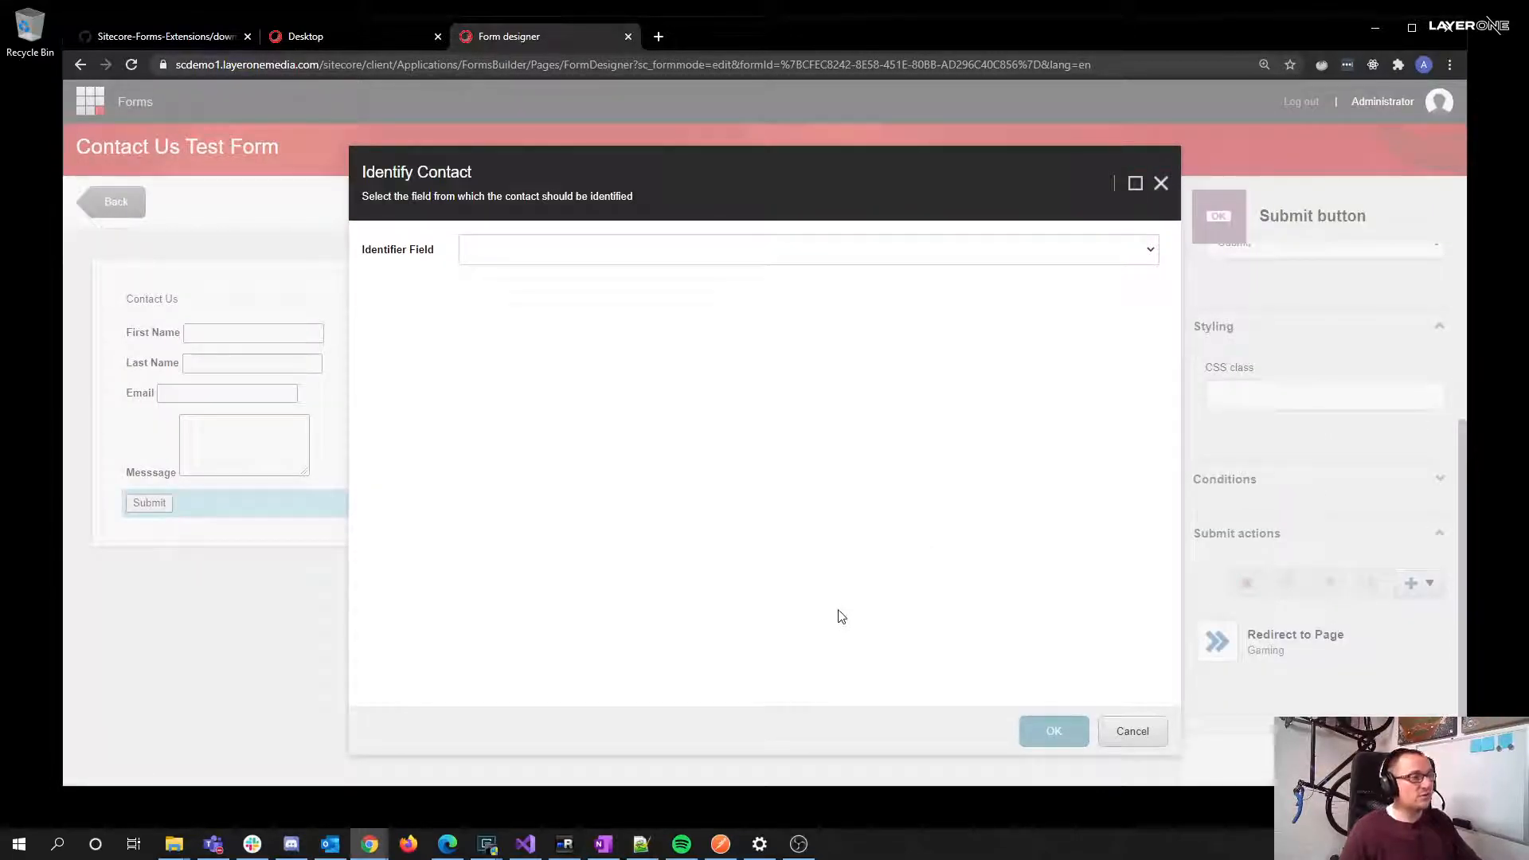
left_click(784, 254)
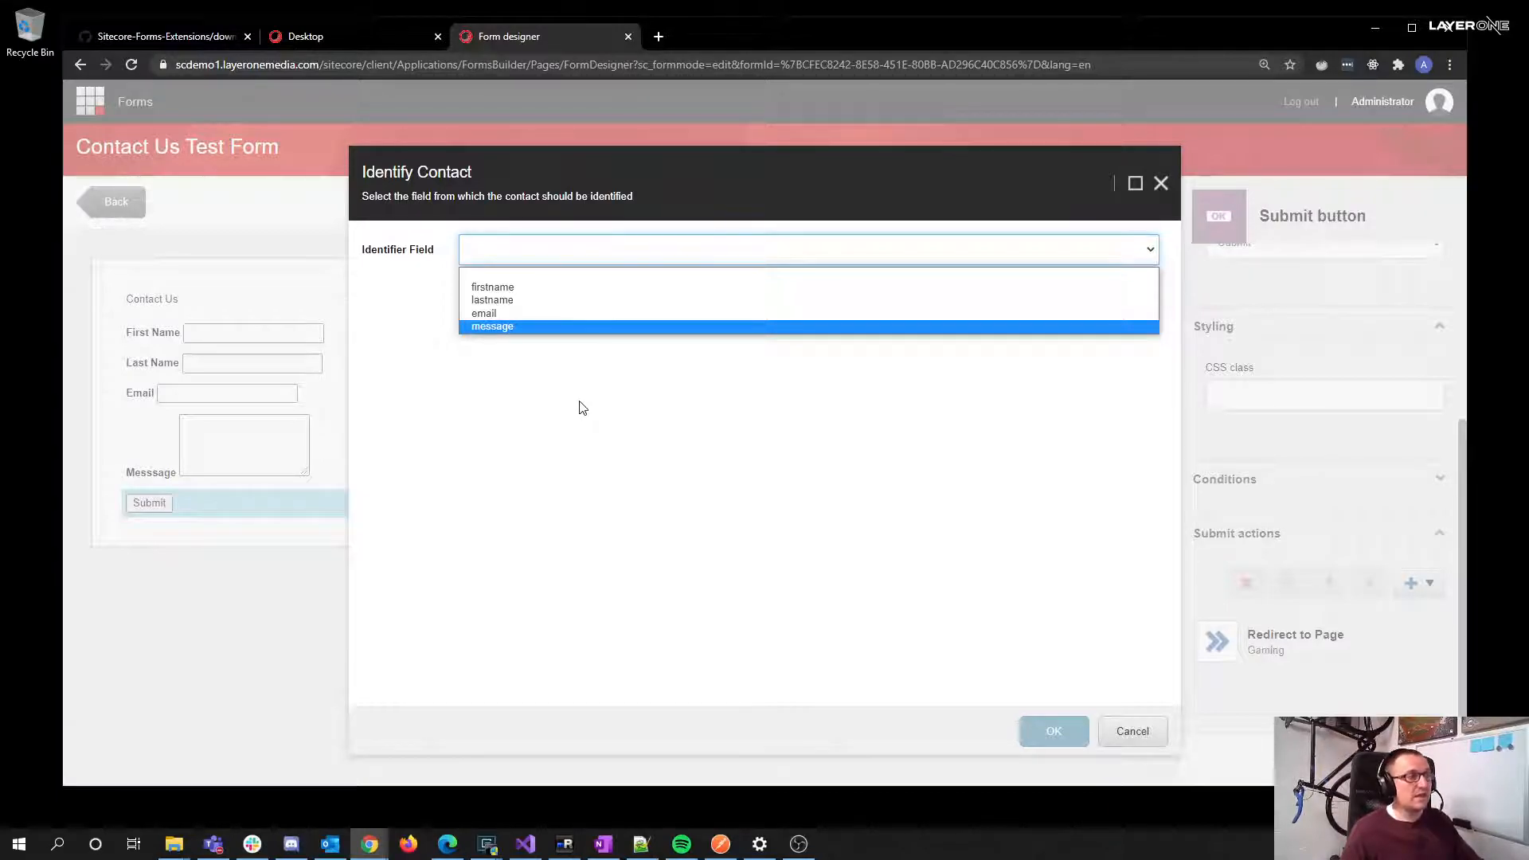
left_click(518, 315)
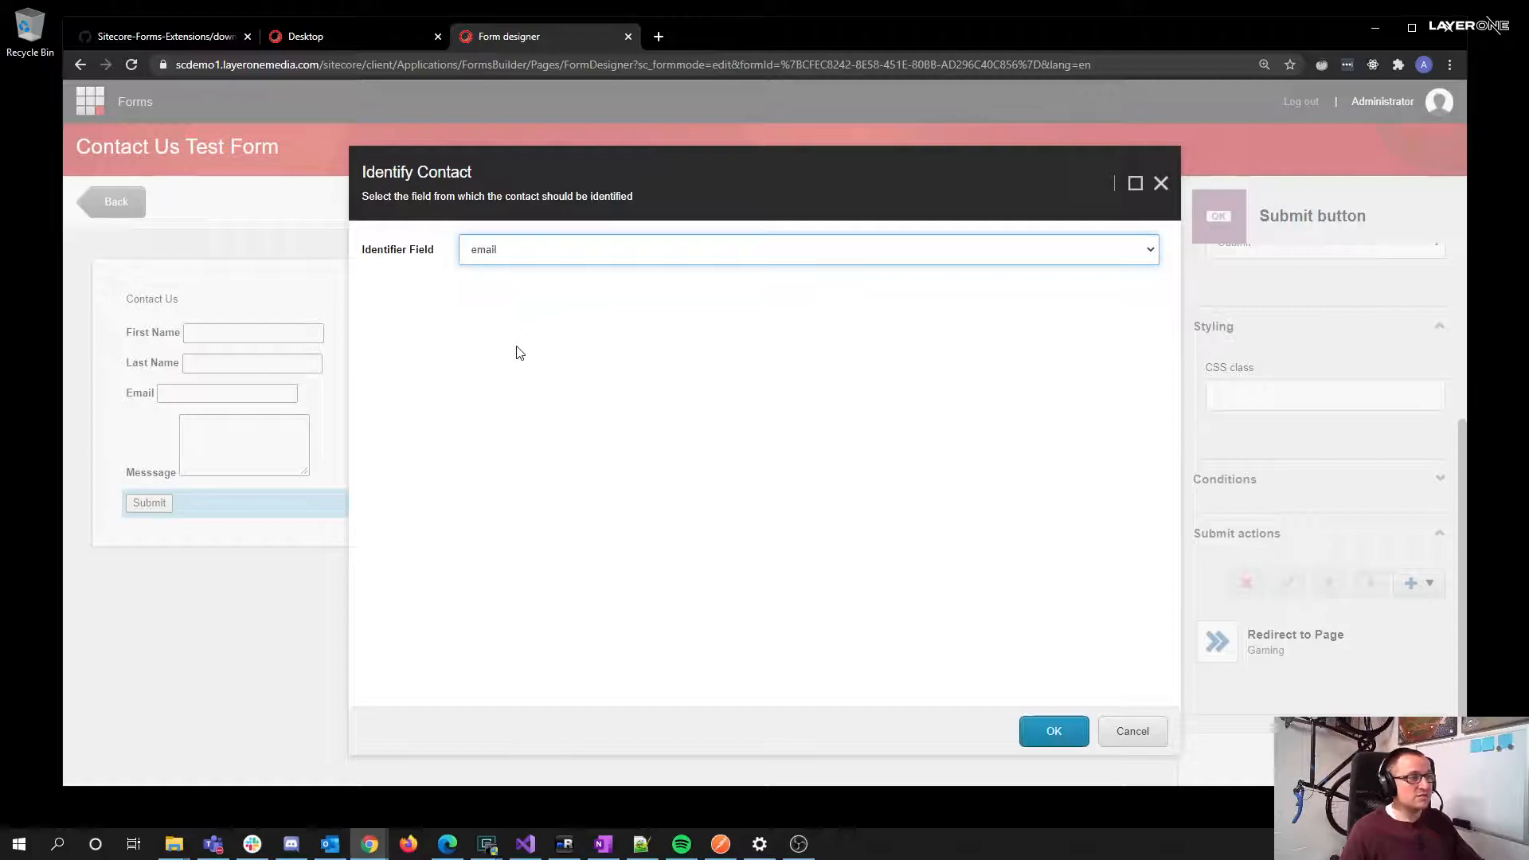
left_click(1068, 742)
- Move the Identify Contact action above Redirect to Page in the submit actions, and save the form
left_click(1316, 694)
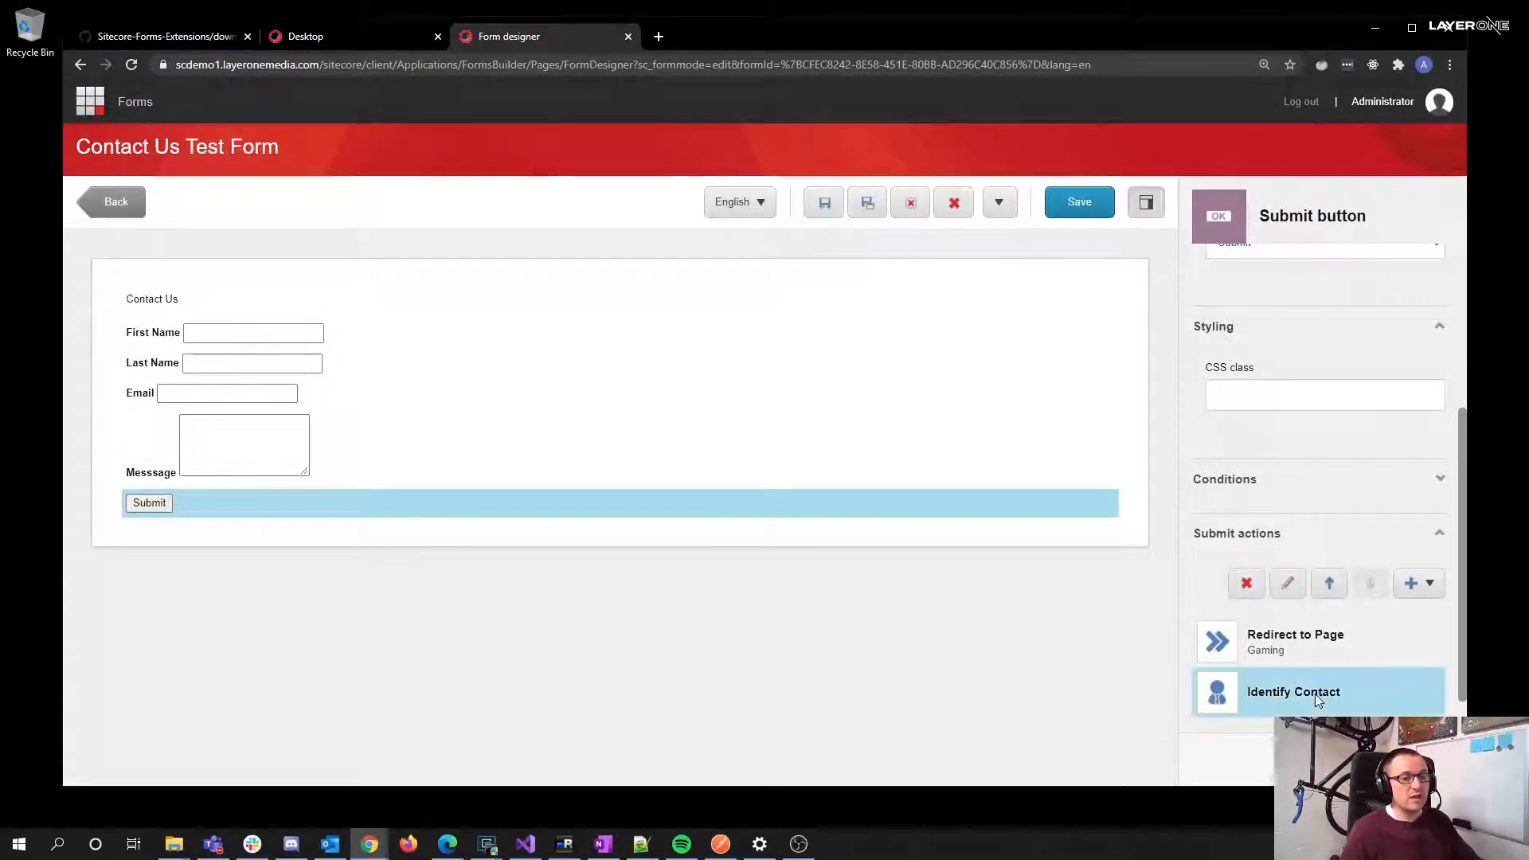
left_click(1332, 583)
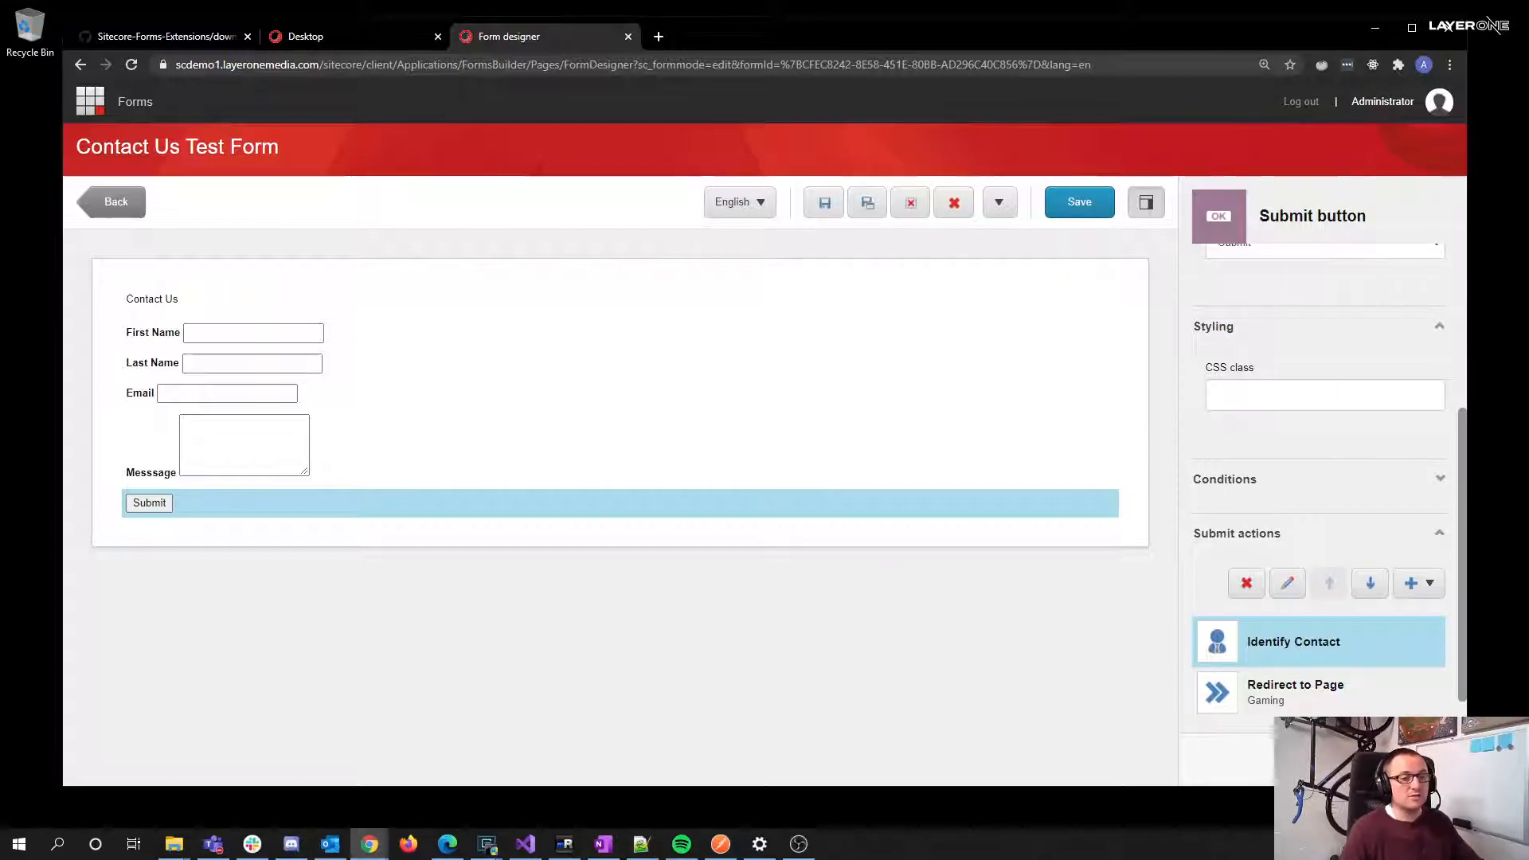
left_click(1082, 205)
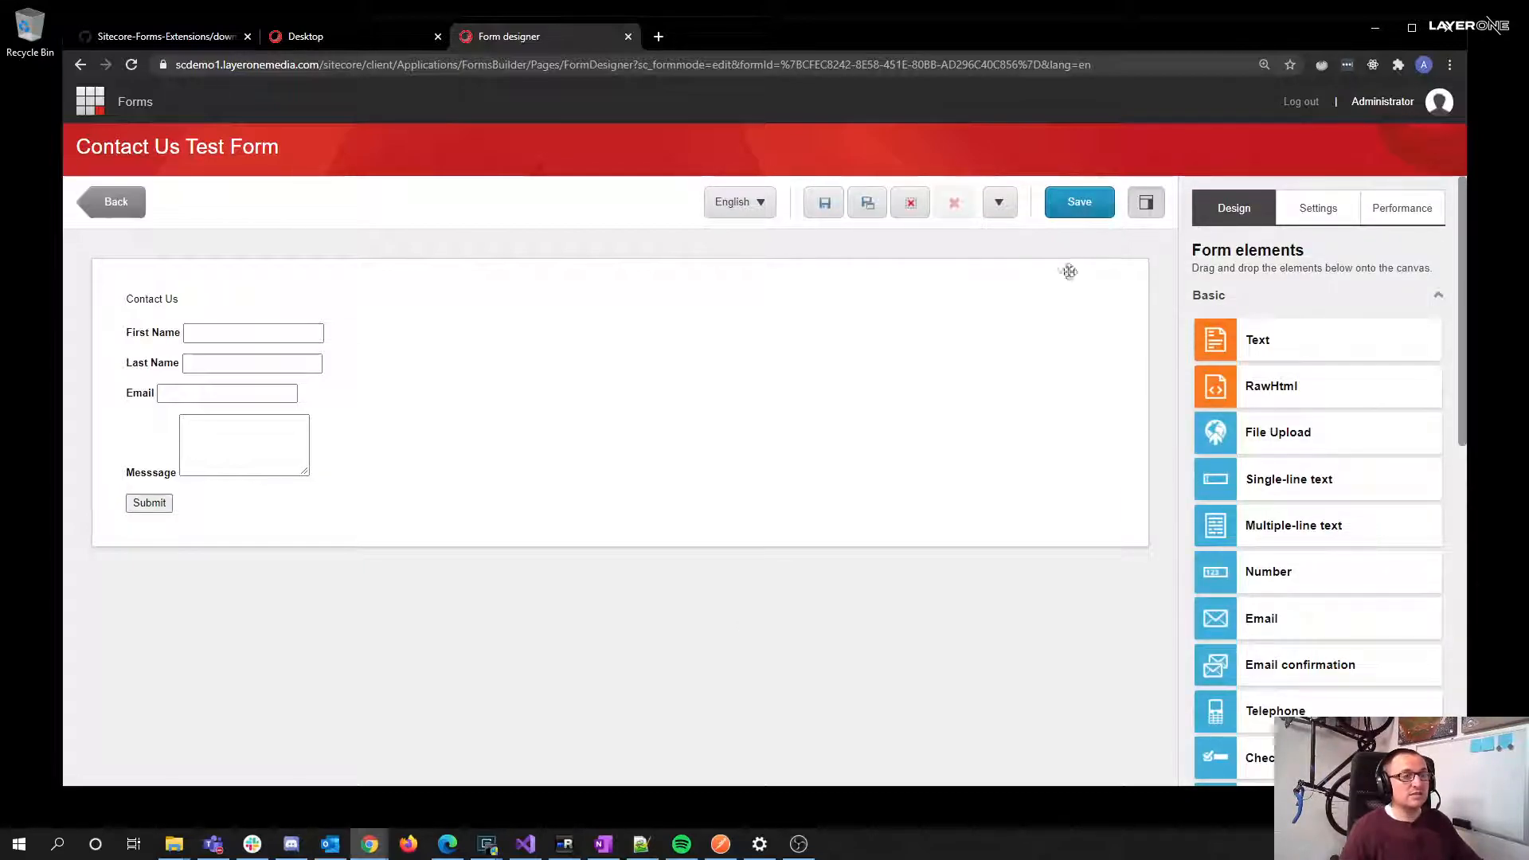